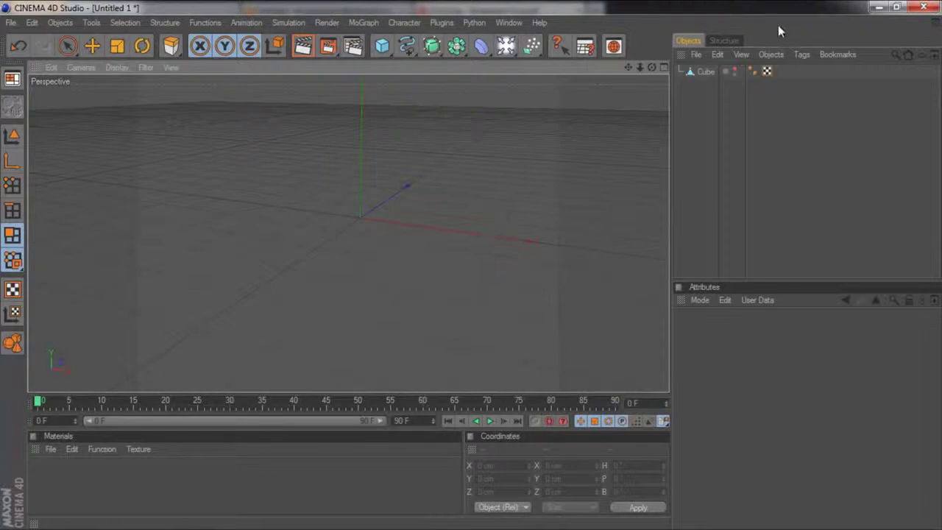
Step: Browse the NURBS generator list and unhide the blocky Cube figure
drag(432, 45, 454, 59)
mouse_move(435, 50)
mouse_down()
mouse_move(490, 57)
mouse_move(617, 22)
mouse_up()
drag(436, 48, 658, 27)
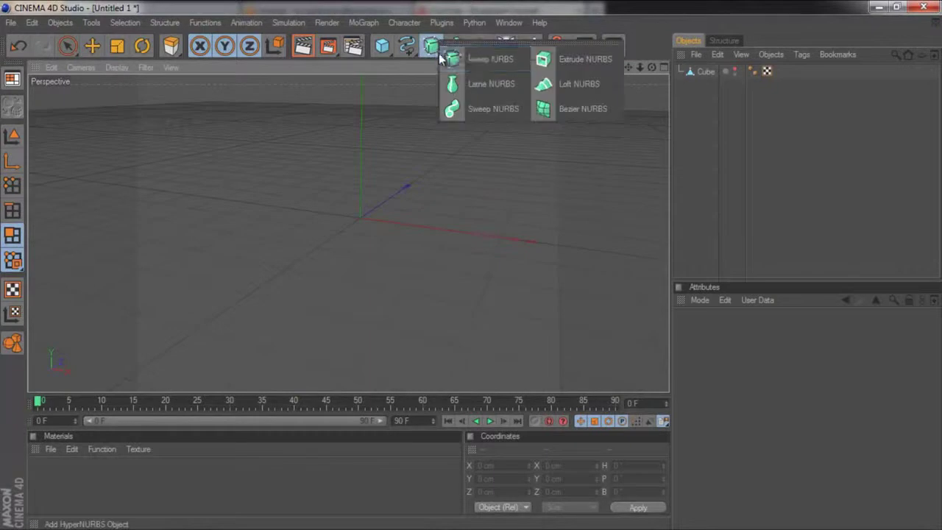
drag(474, 118, 607, 132)
click(734, 72)
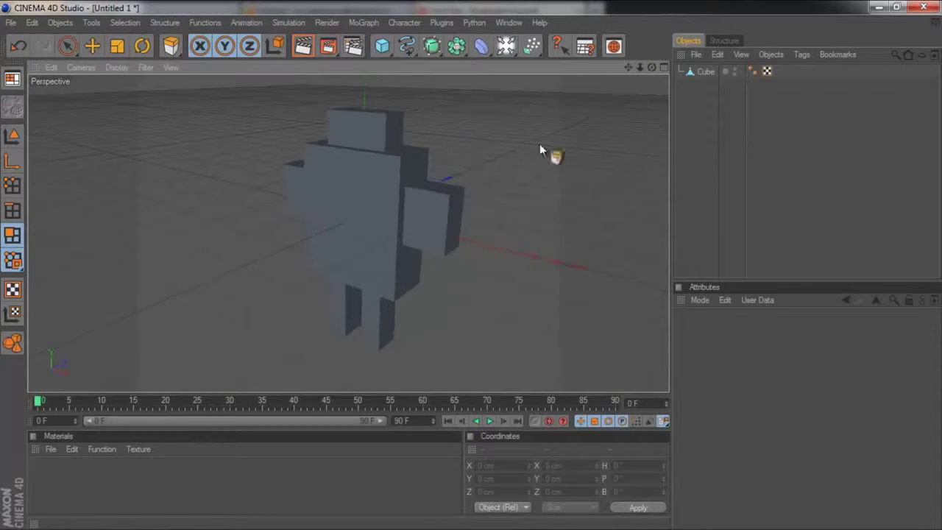
drag(431, 46, 493, 63)
Step: Add a HyperNURBS object and select, then deselect, the Cube figure
click(493, 63)
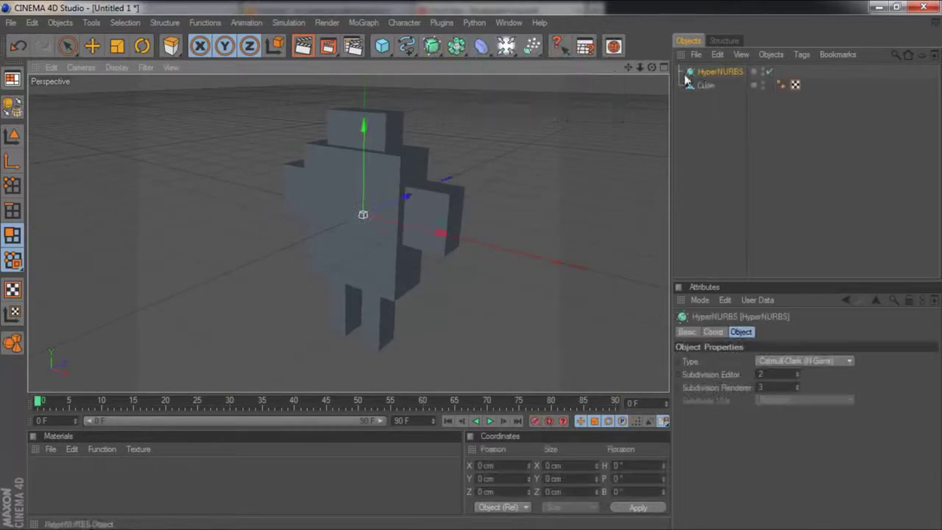
click(706, 86)
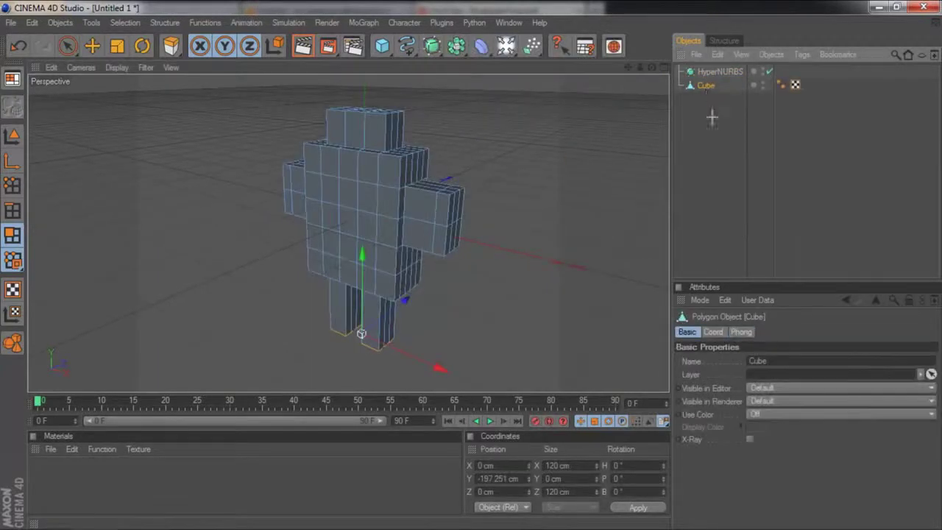
click(712, 117)
click(707, 87)
click(753, 141)
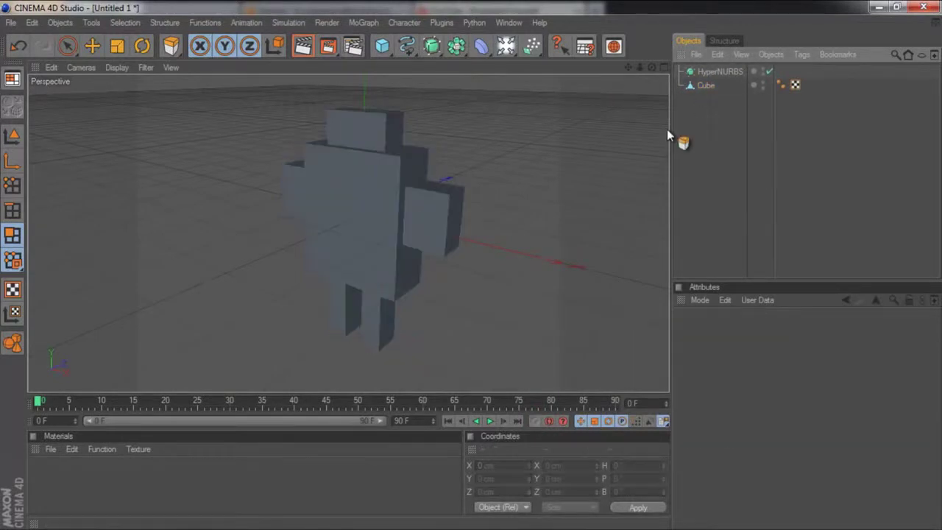
Step: Add a test cube, Cube 1, make it editable, then delete it
drag(381, 46, 447, 59)
click(446, 59)
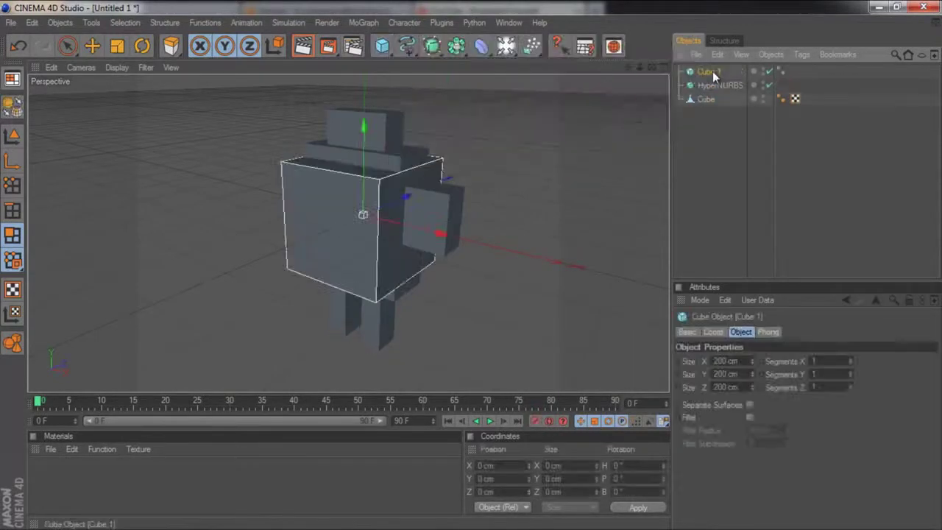
key(c)
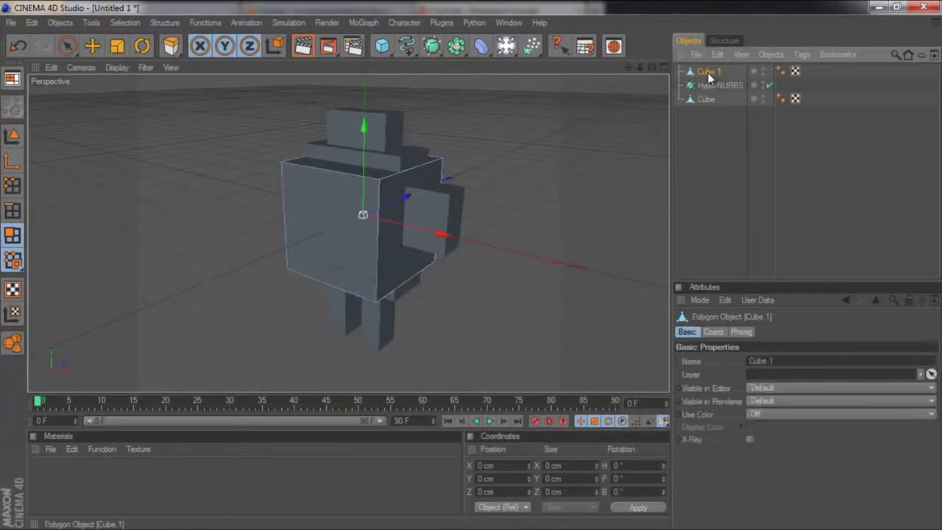
key(Delete)
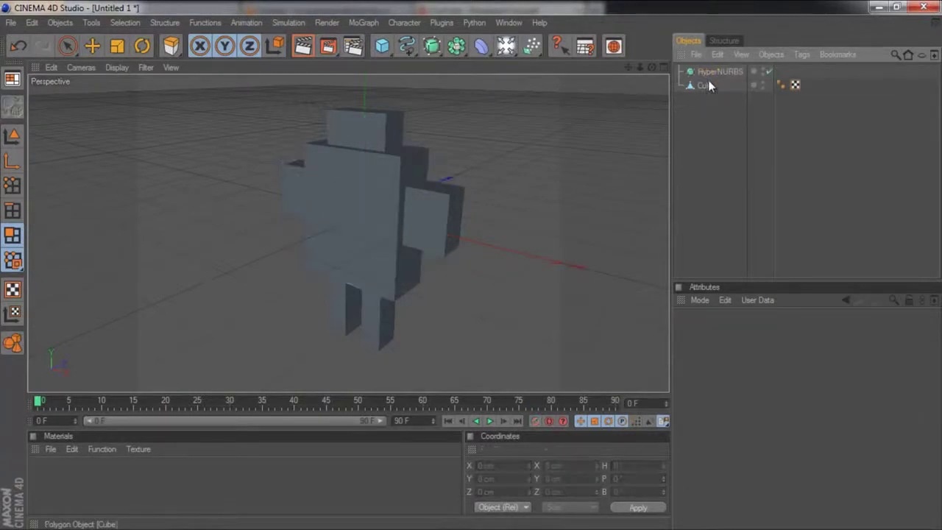
Step: Move the original Cube into the HyperNURBS and orbit around the smoothed figure
click(706, 86)
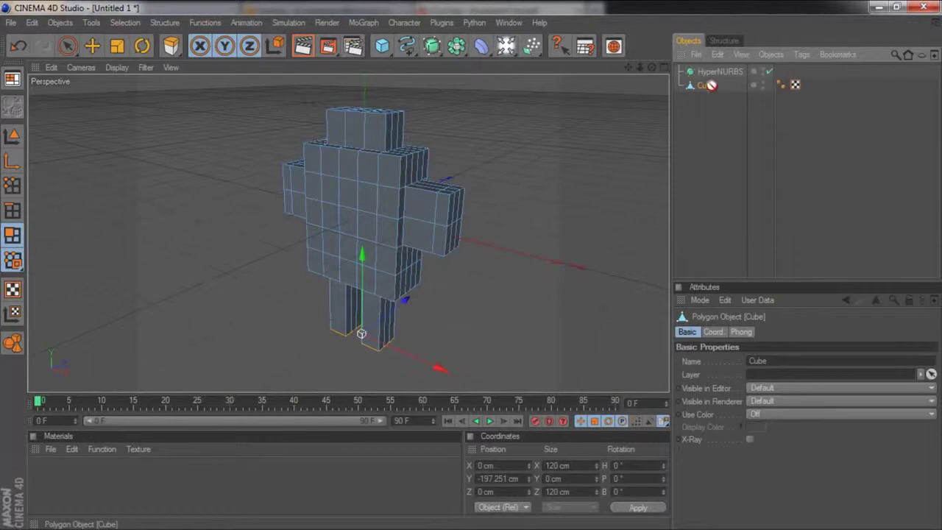
drag(713, 70, 713, 71)
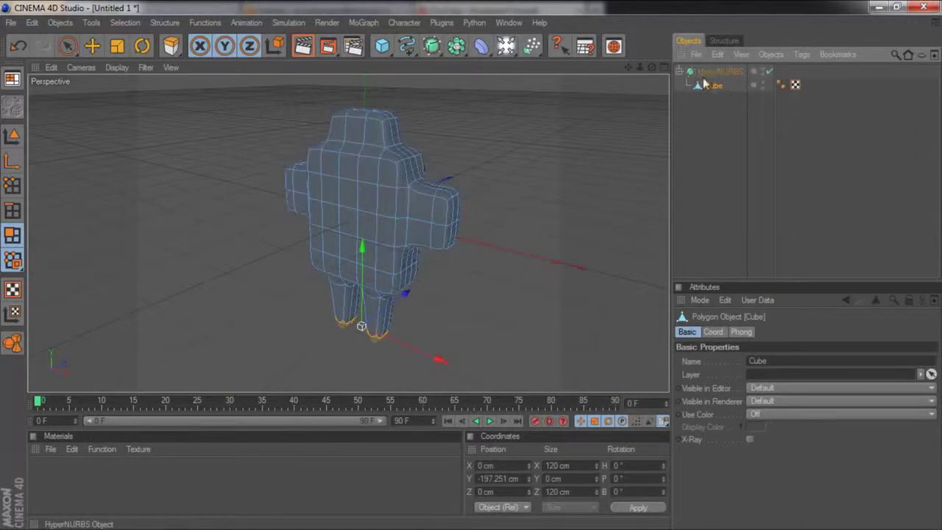
click(702, 123)
mouse_move(655, 68)
mouse_down()
mouse_move(473, 273)
mouse_move(431, 255)
mouse_up()
Step: Raise the HyperNURBS editor subdivision level to 4
click(713, 72)
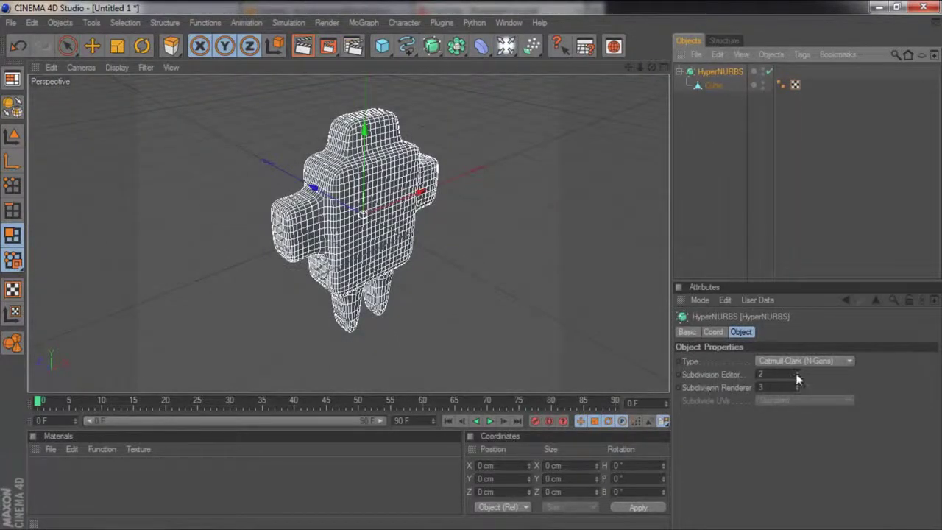
click(796, 372)
click(797, 372)
click(797, 372)
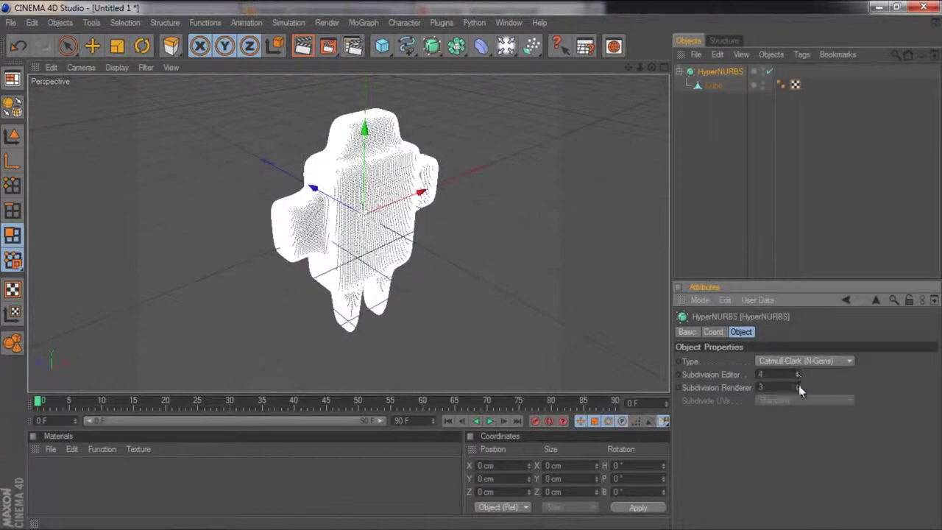
click(824, 204)
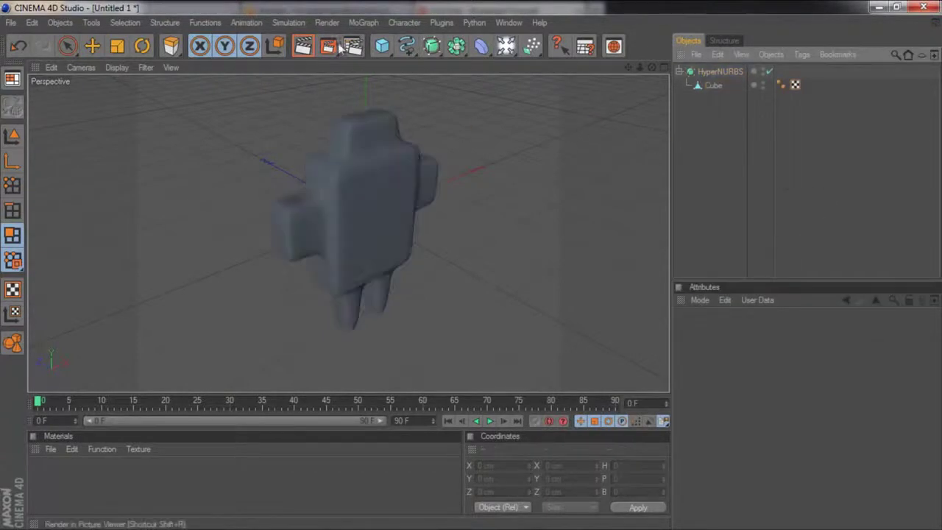
Step: Lower the HyperNURBS subdivision to 1 and inspect the coarser mesh
click(719, 73)
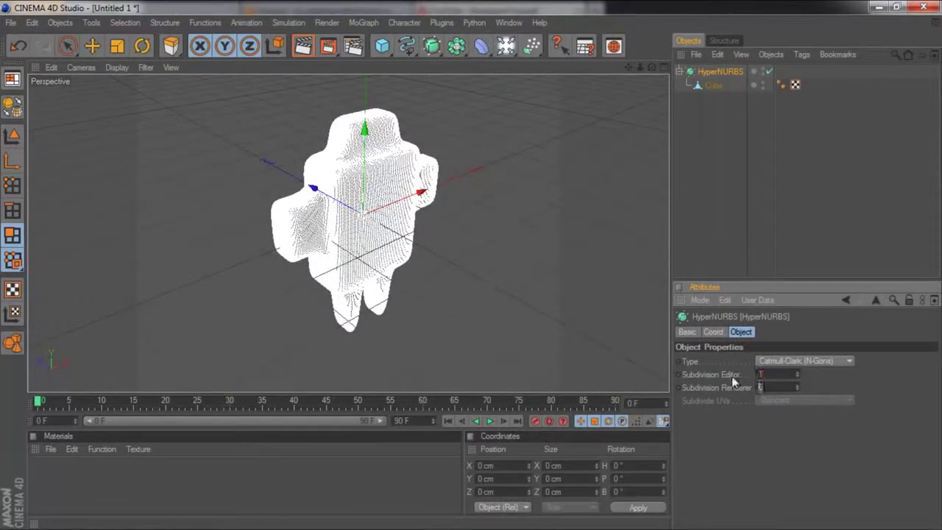
text(1)
key(Tab)
click(685, 235)
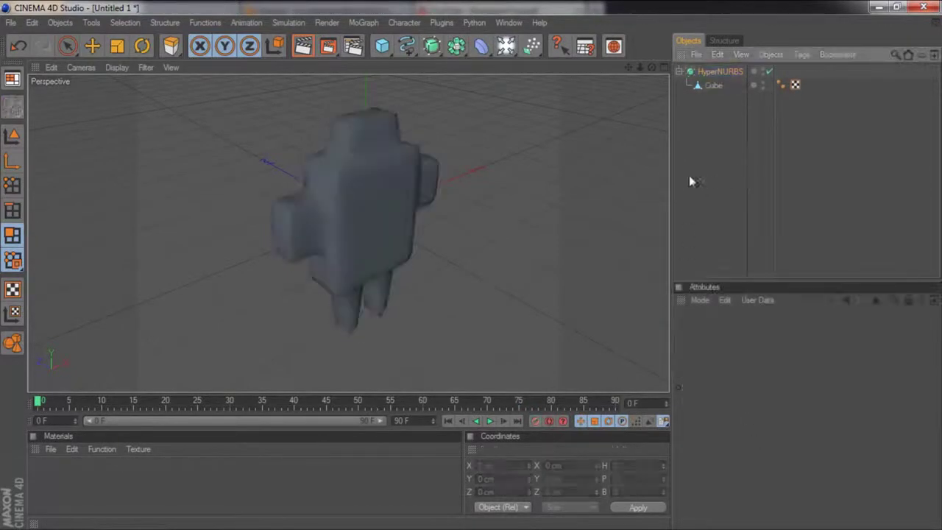
click(708, 73)
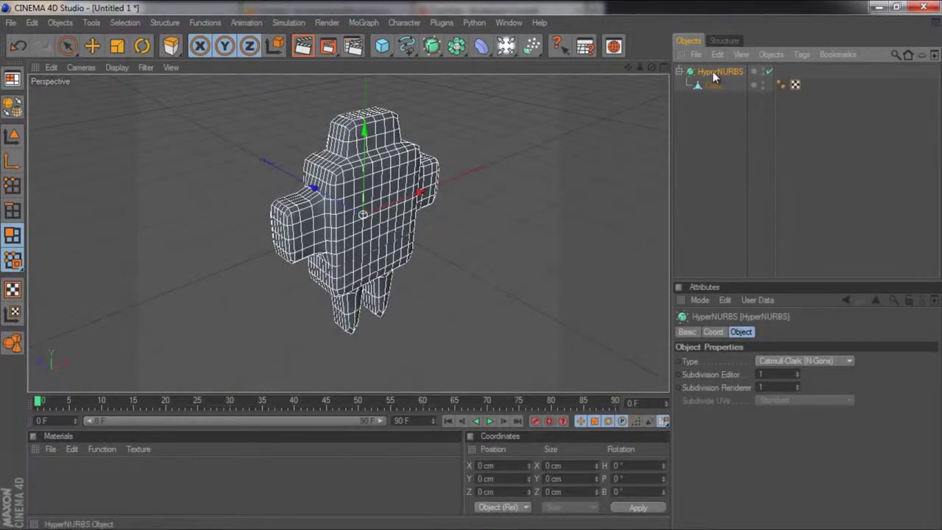
Step: Delete the HyperNURBS figure, add a Circle spline and scale it down
key(Delete)
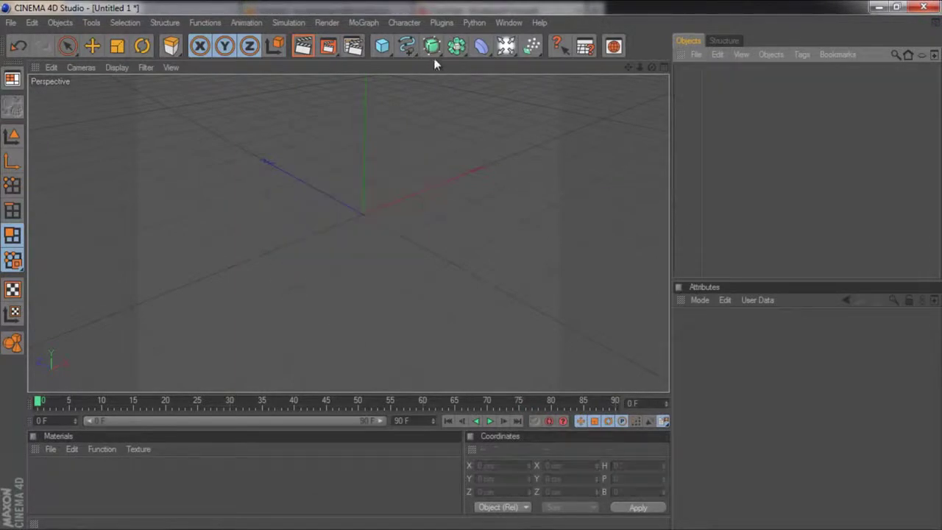
click(431, 46)
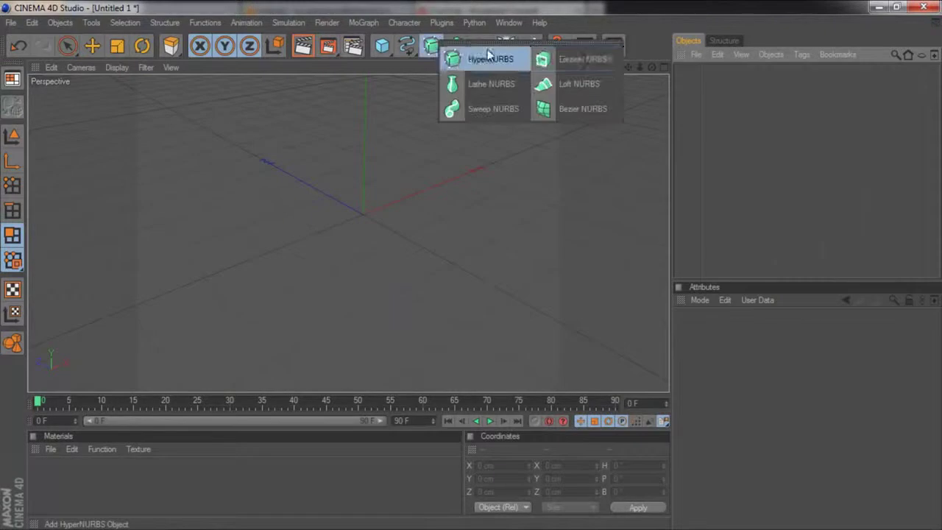
click(413, 49)
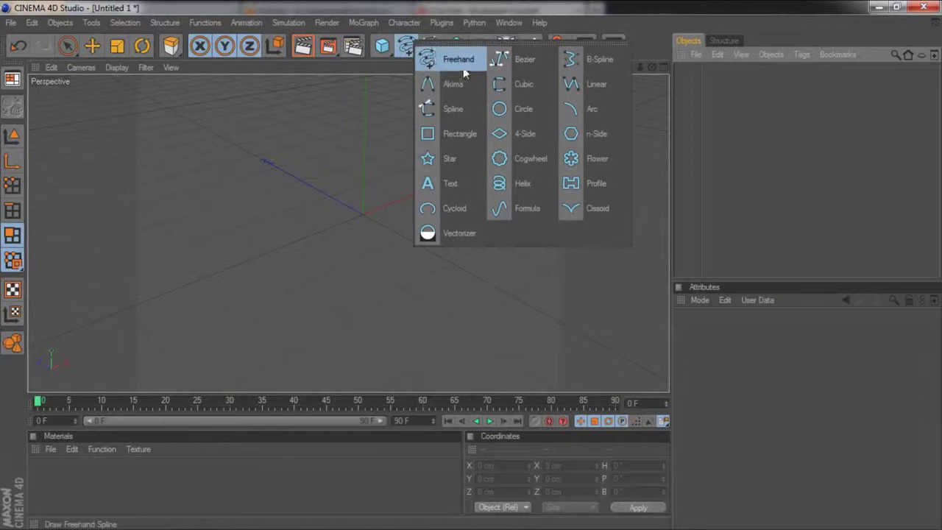
click(519, 113)
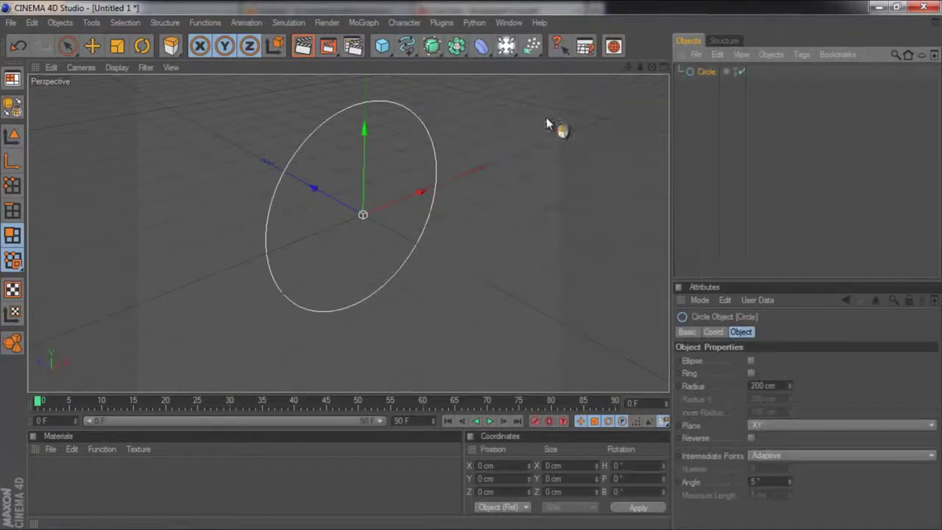
key(t)
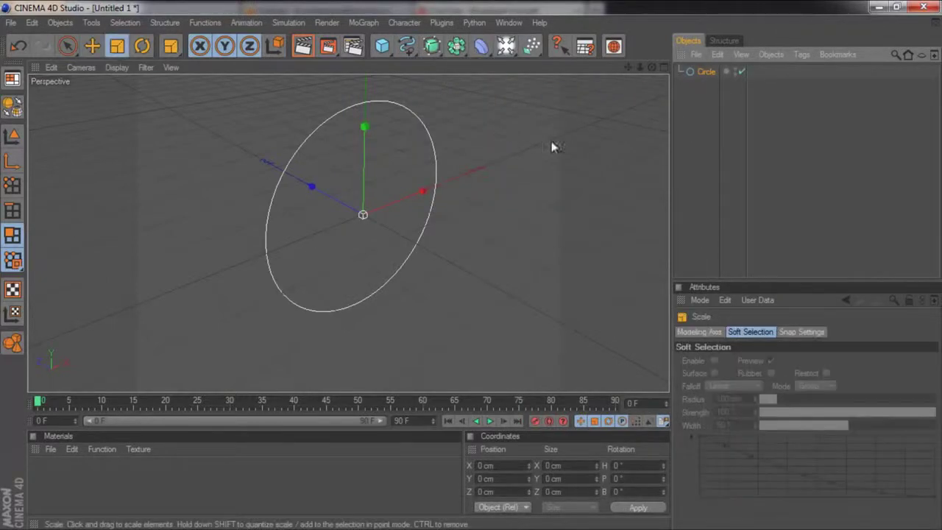
drag(552, 143, 406, 269)
Step: Extrude the Circle by placing it inside a new Extrude NURBS
click(431, 45)
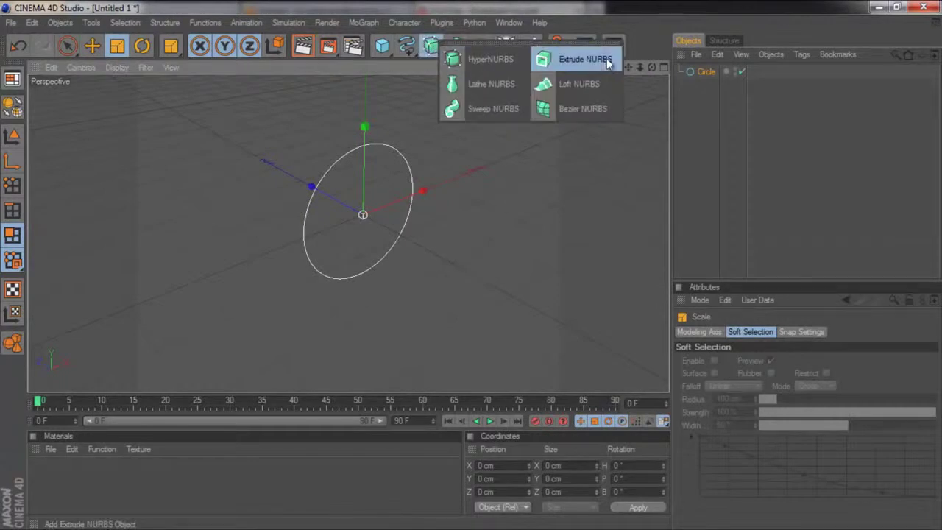
click(576, 61)
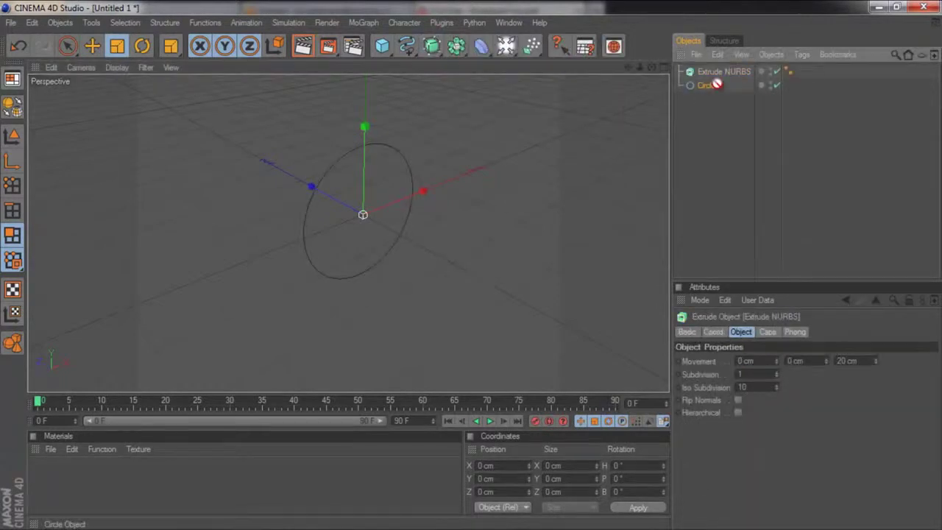
drag(716, 69, 716, 70)
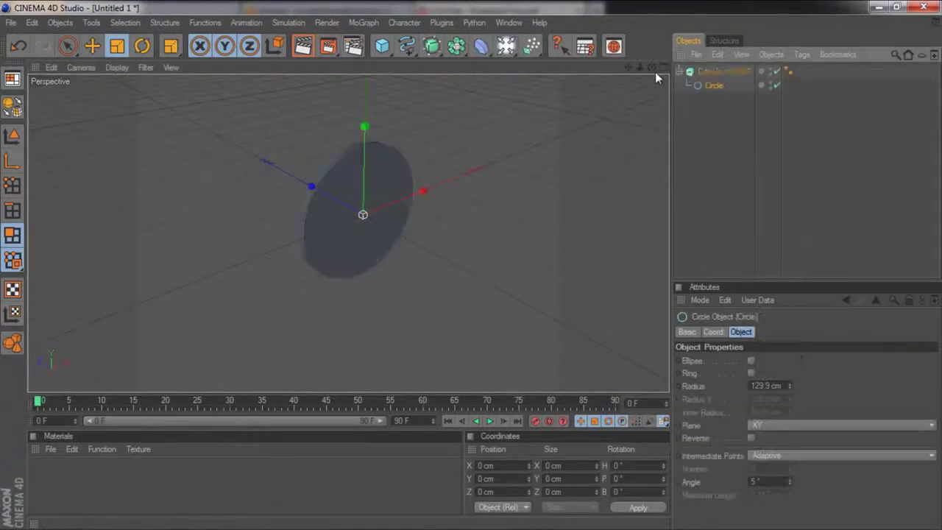
alt+drag(397, 250, 476, 272)
Step: Set extrusion depth to about 186 cm with fillet caps on start and end
click(724, 71)
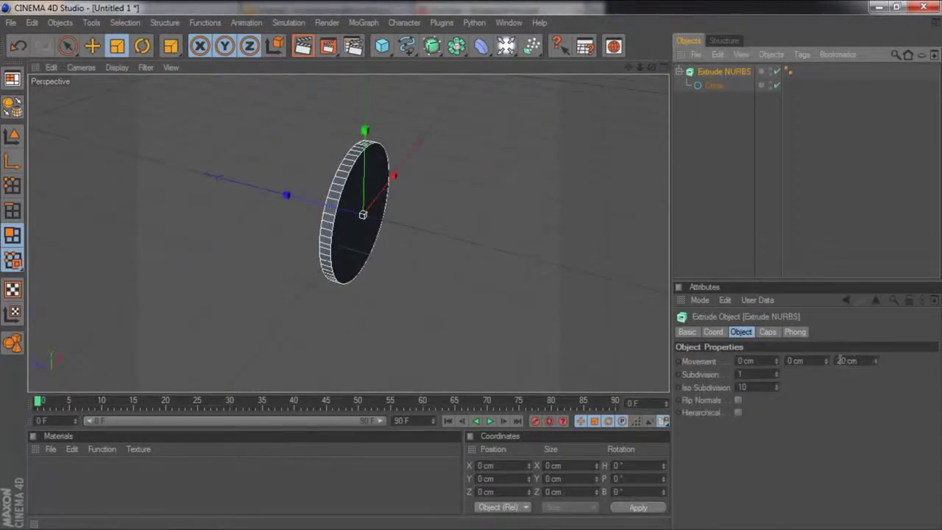
drag(874, 359, 874, 358)
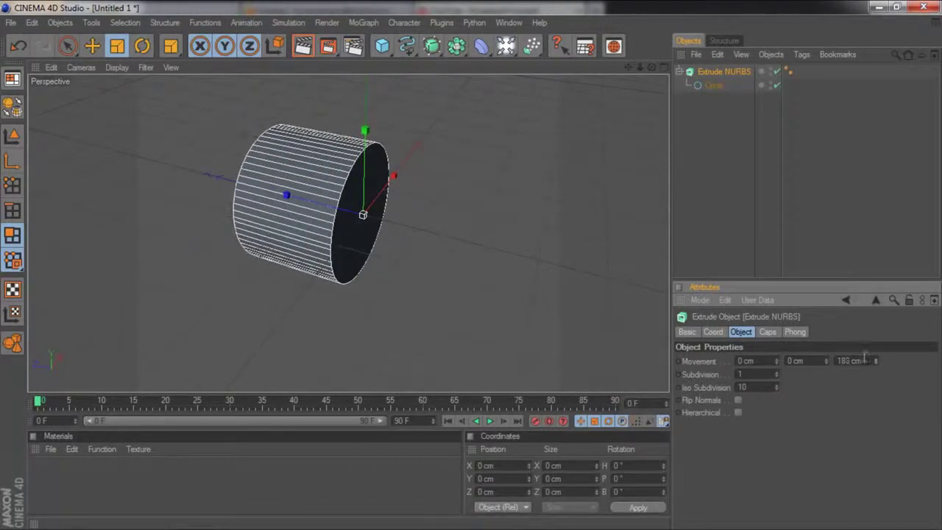
click(765, 332)
click(738, 361)
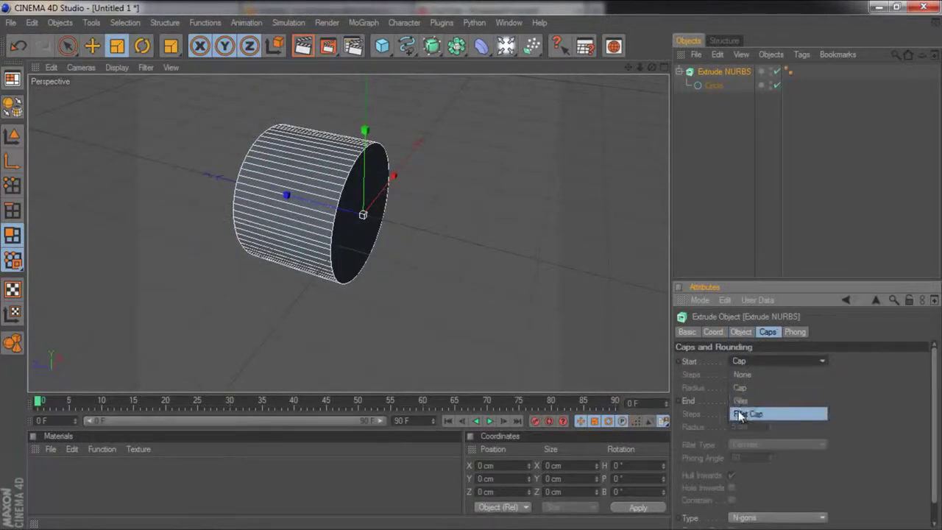
click(738, 414)
click(744, 397)
click(736, 452)
drag(768, 389, 774, 383)
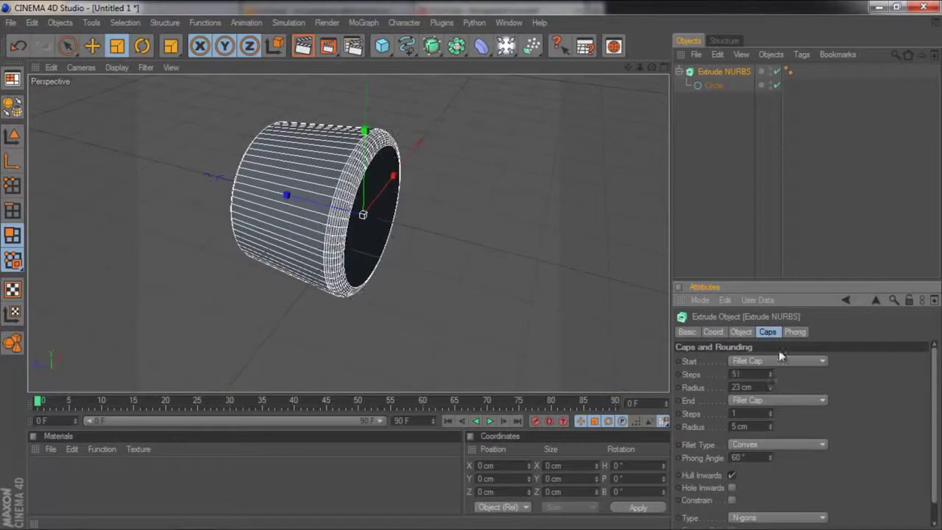
Step: Render the view to check the filleted tube
click(822, 68)
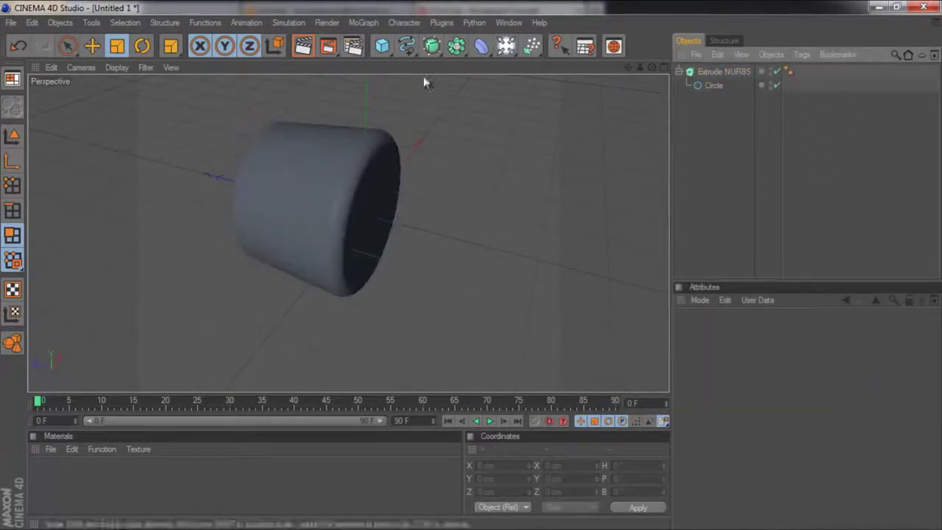
click(303, 47)
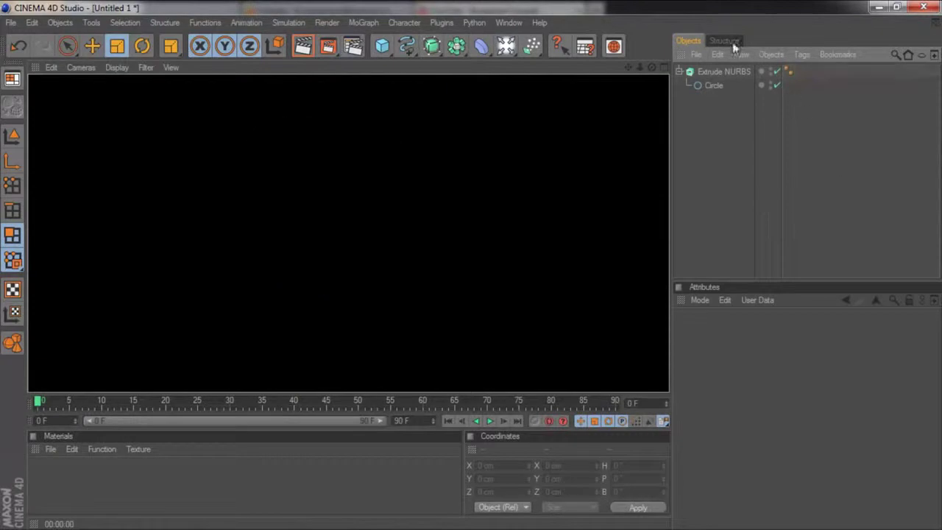
click(721, 72)
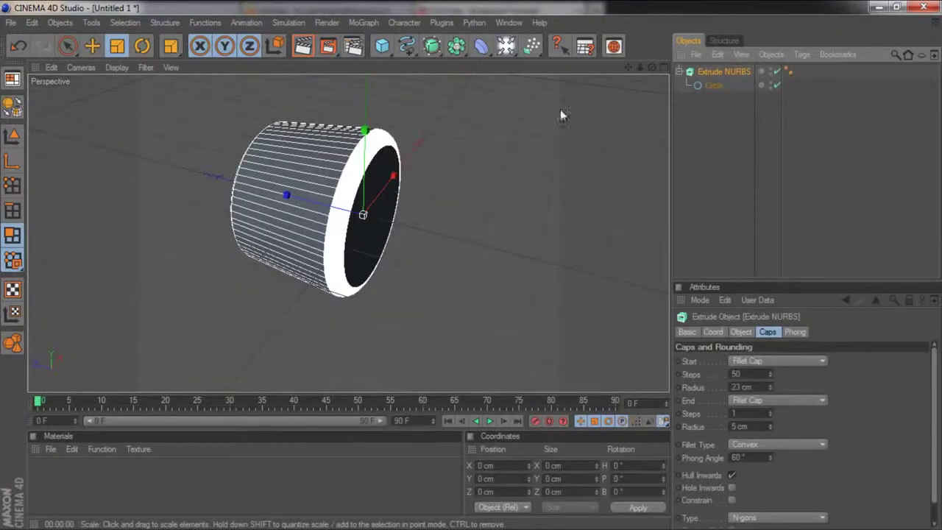
Step: Delete the extruded tube and maximize the Front view
key(Delete)
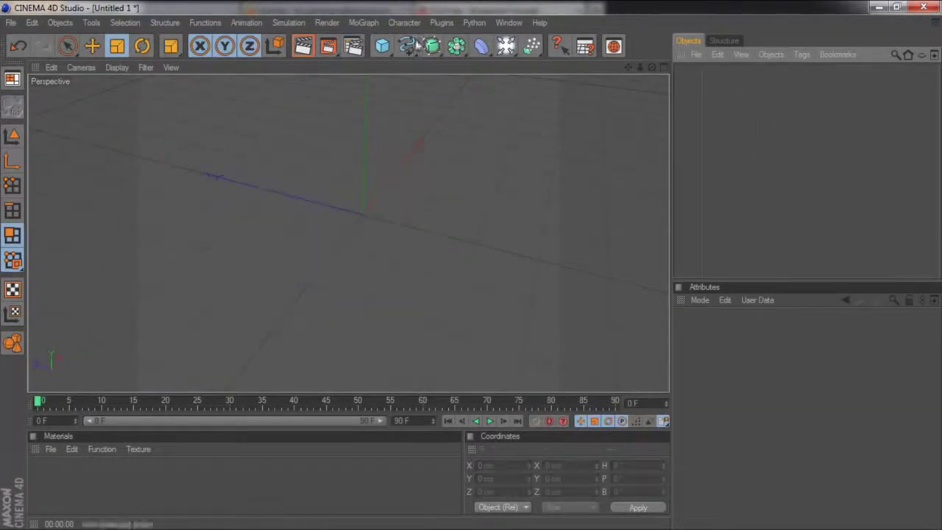
drag(652, 67, 618, 74)
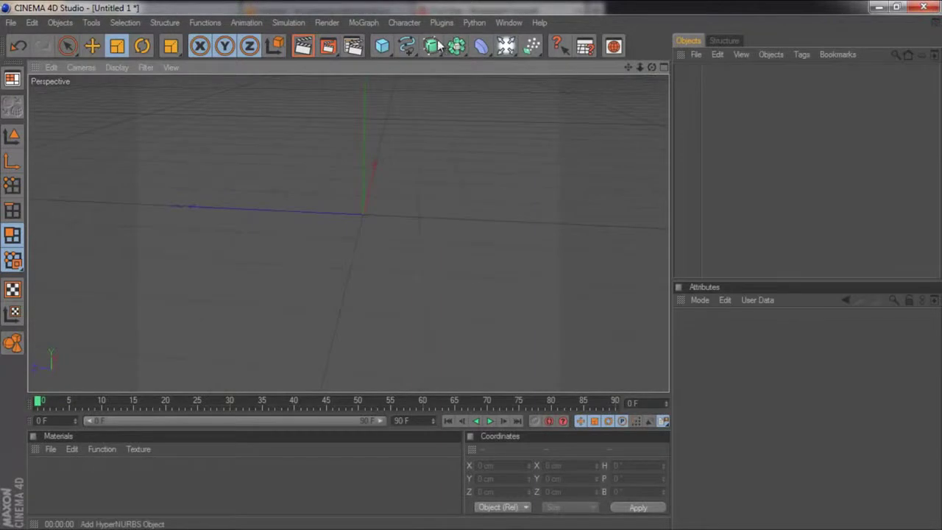
click(431, 46)
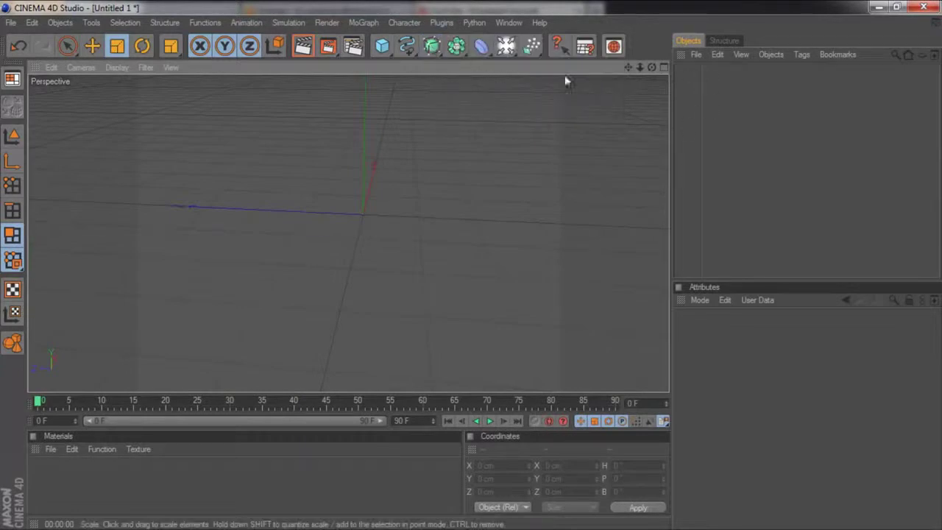
click(665, 67)
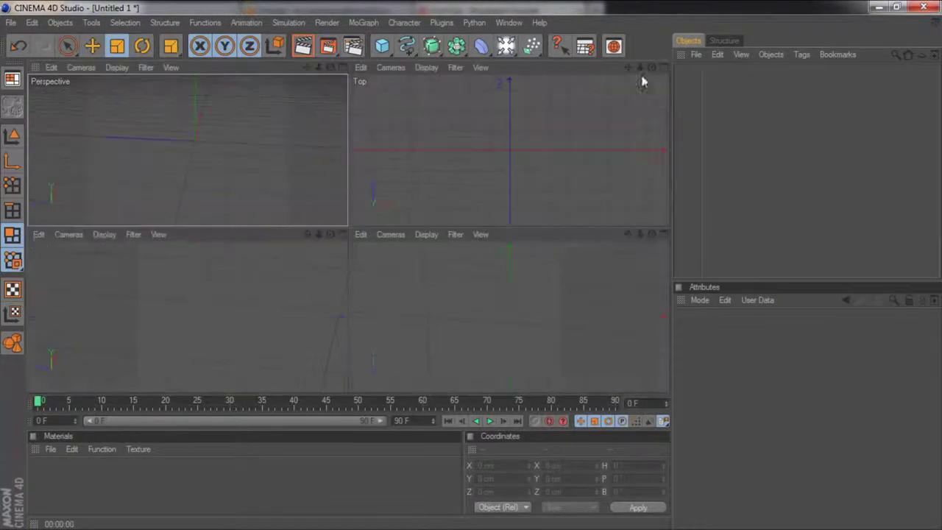
click(664, 234)
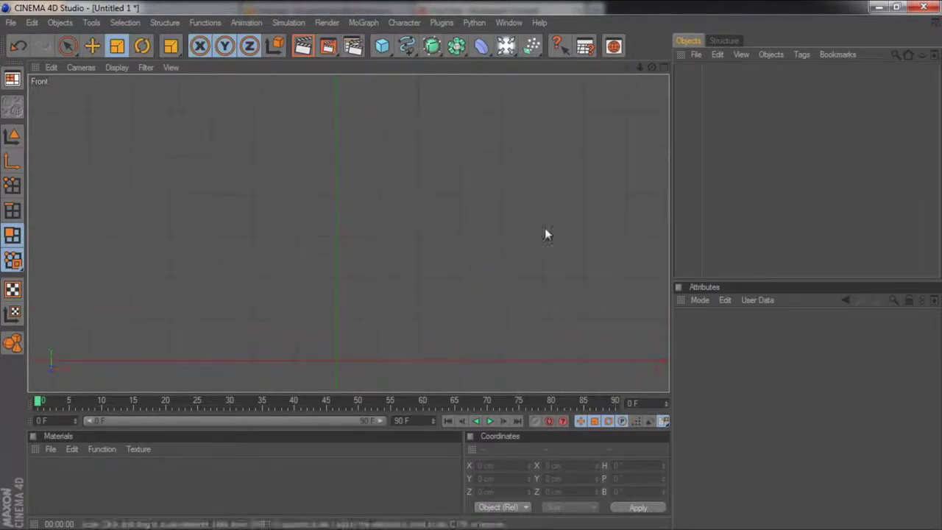
Step: Start a Bezier spline for the glass profile, curving the bowl from the rim
click(404, 46)
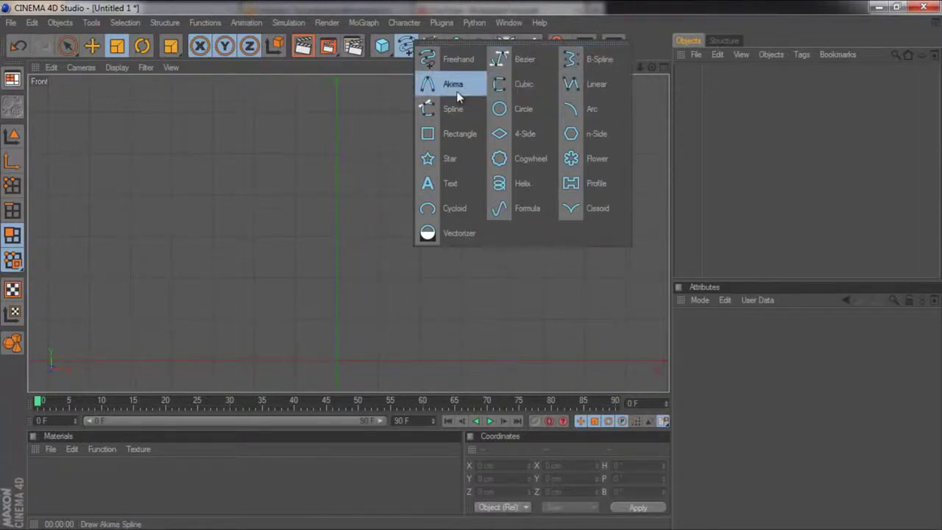
click(518, 62)
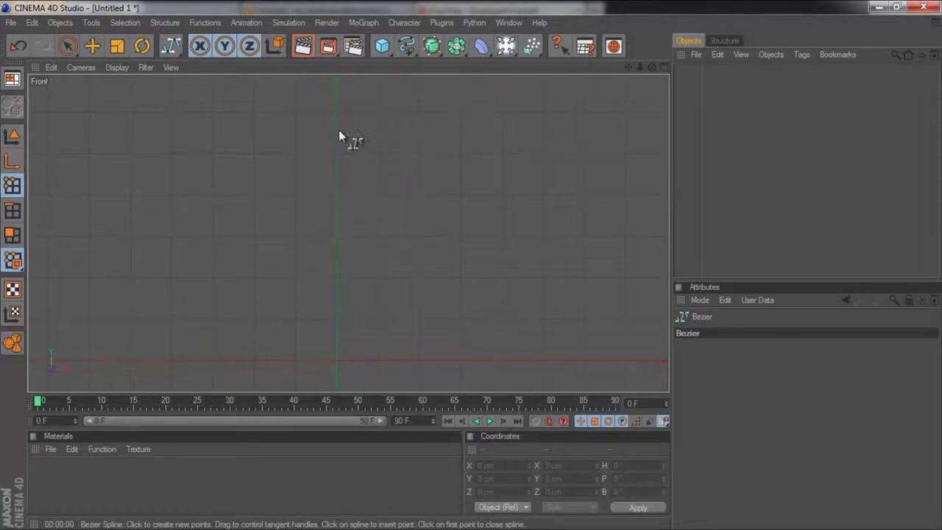
click(337, 195)
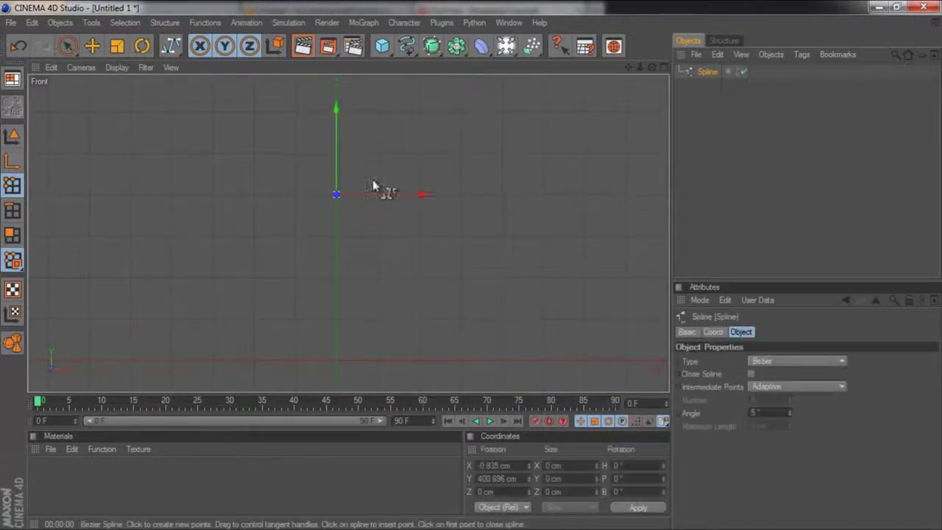
click(408, 129)
drag(409, 128, 472, 266)
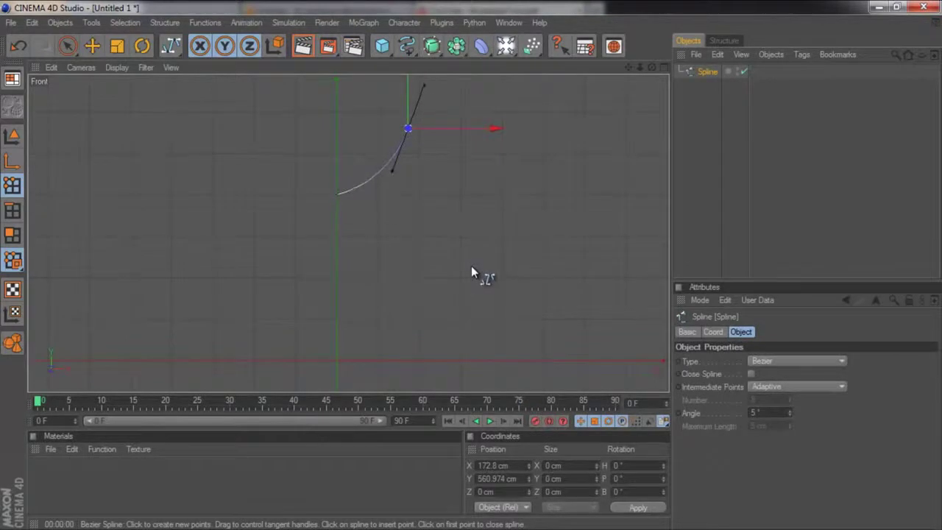
click(383, 184)
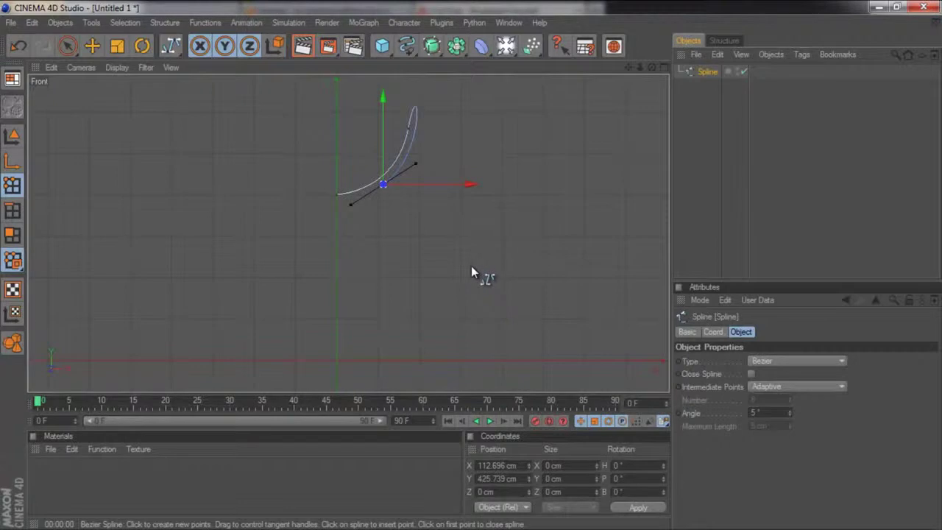
drag(471, 268, 375, 188)
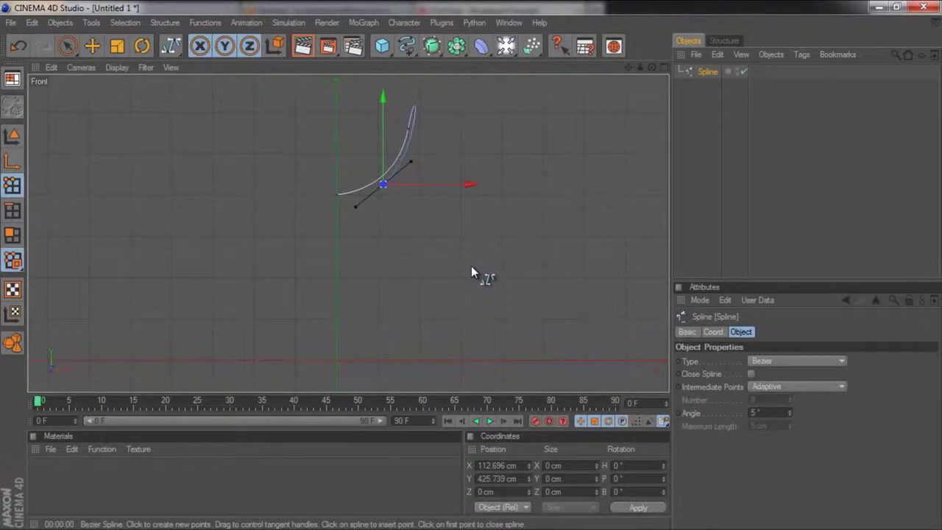
Step: Finish the profile with the stem and flared base, ending on the centre axis
click(347, 210)
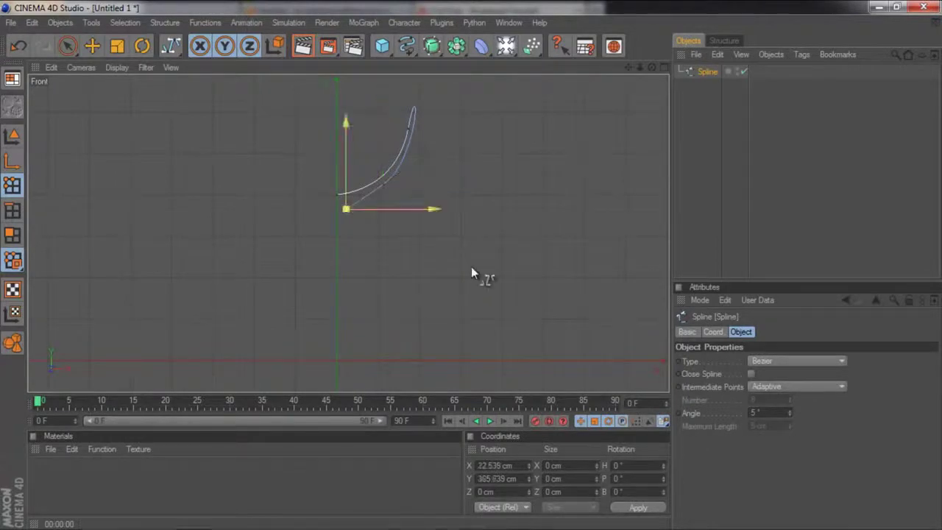
click(343, 328)
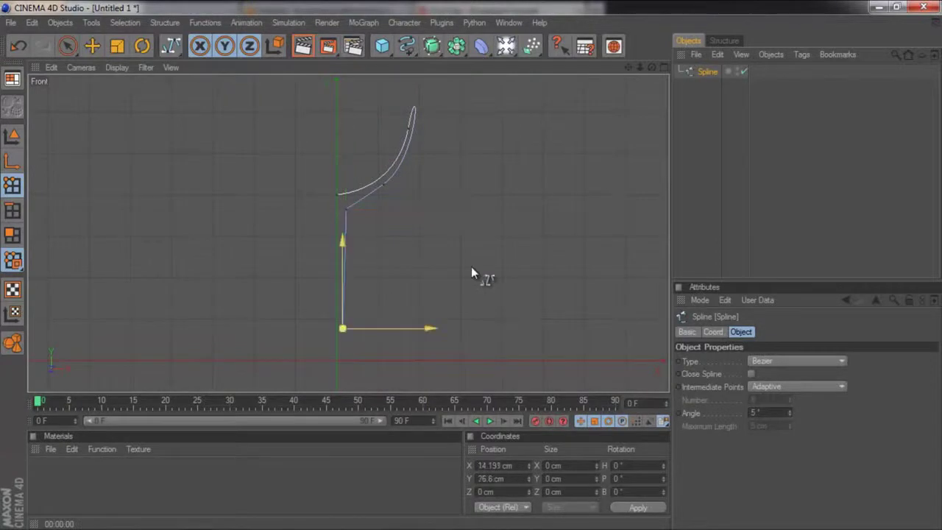
click(359, 349)
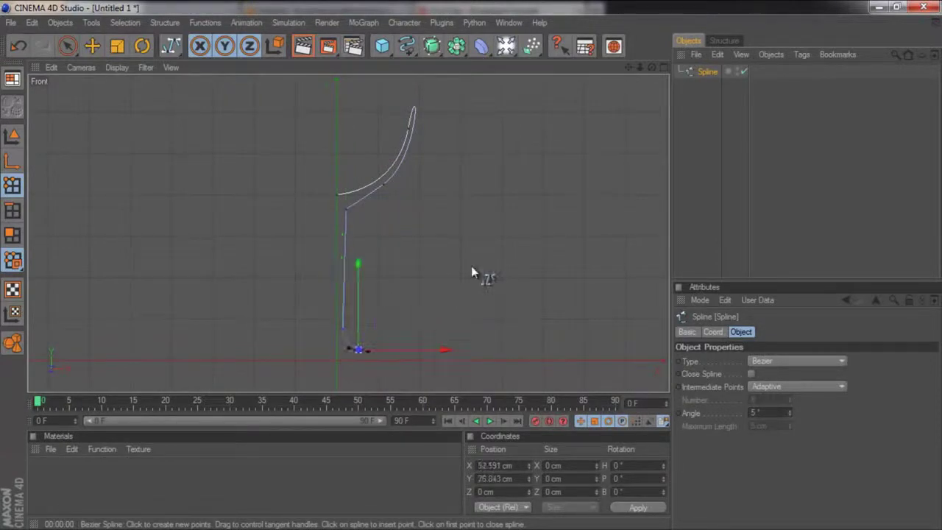
click(411, 361)
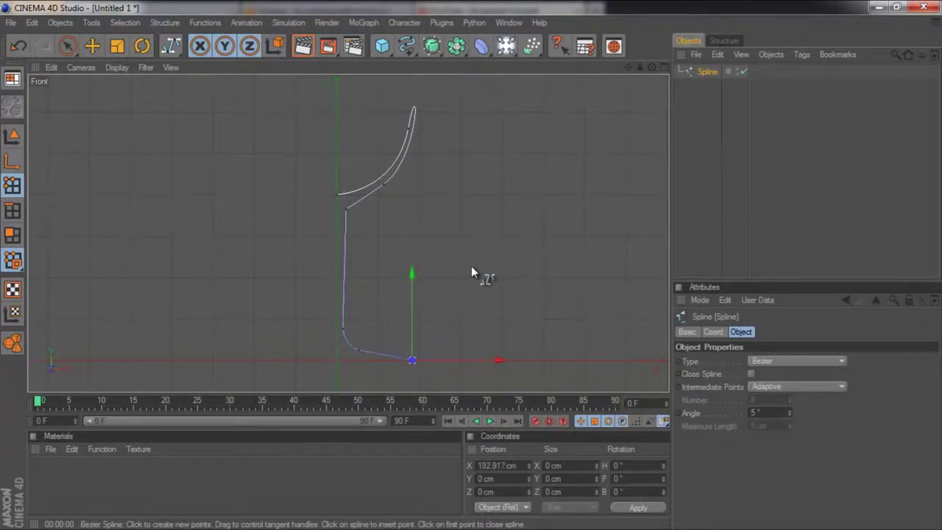
click(337, 360)
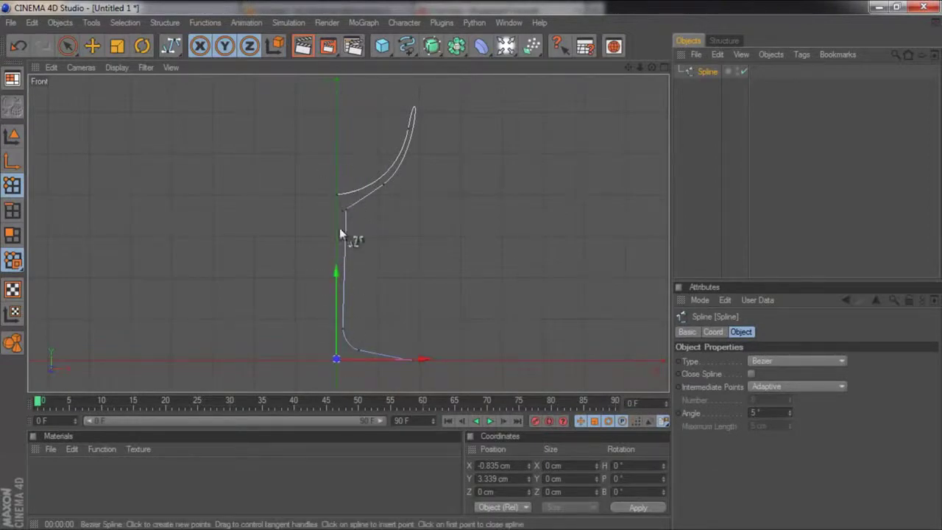
click(746, 178)
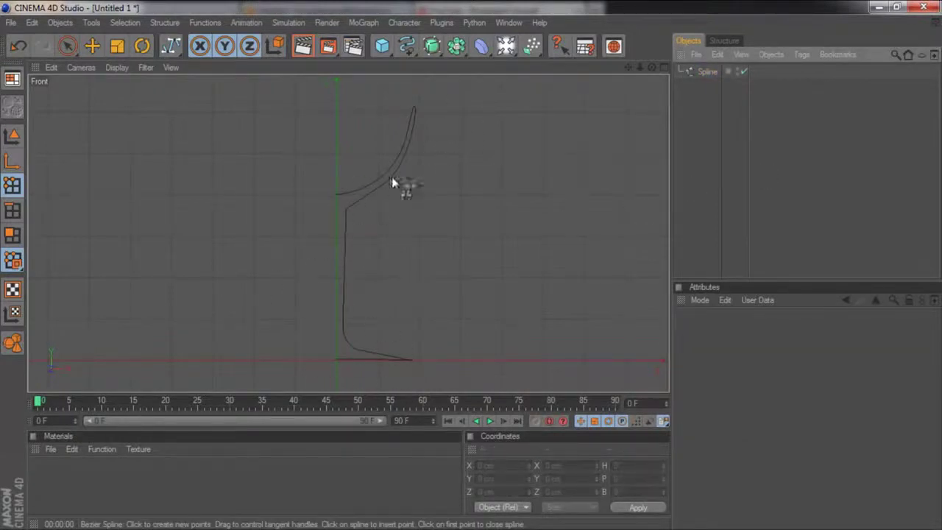
Step: Maximize the Perspective view and orbit to see the profile at an angle
click(666, 67)
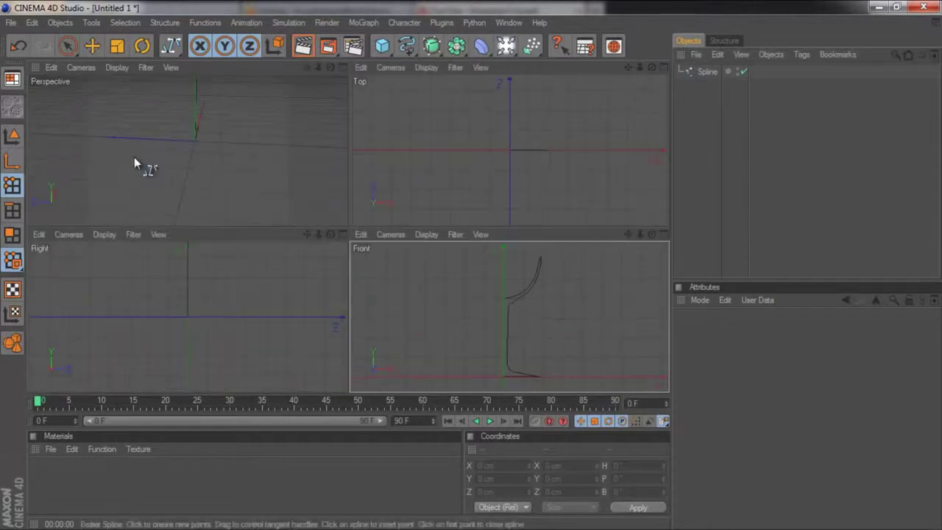
click(343, 67)
mouse_move(652, 70)
mouse_down()
mouse_move(454, 267)
mouse_move(570, 112)
mouse_move(395, 139)
mouse_move(423, 136)
mouse_move(434, 106)
mouse_up()
Step: Place the glass spline inside a new Lathe NURBS and select the Lathe
click(431, 46)
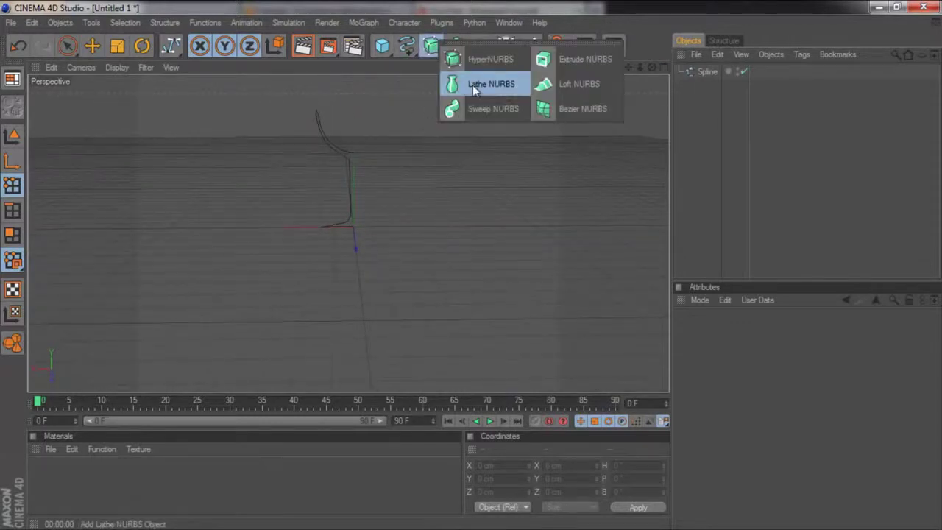
click(472, 85)
mouse_move(709, 86)
mouse_down()
mouse_move(730, 72)
mouse_move(720, 69)
mouse_up()
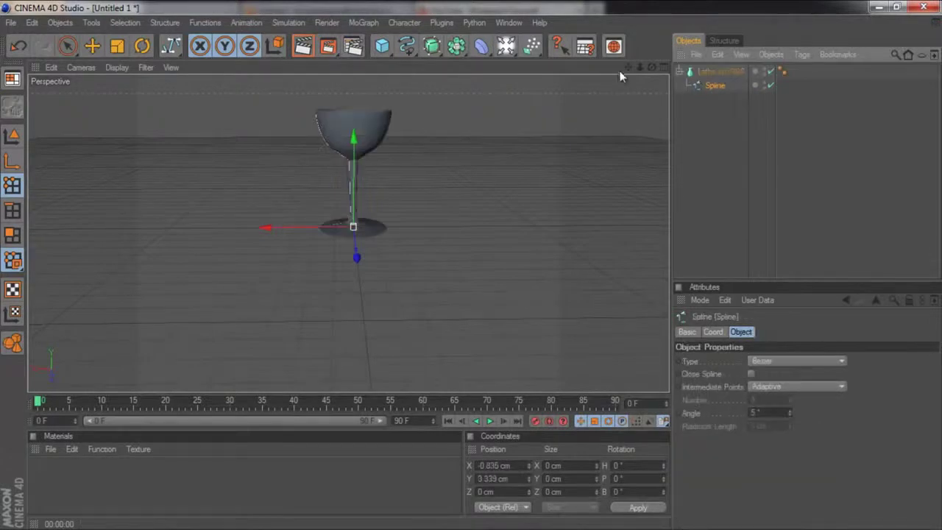
mouse_move(654, 69)
mouse_down()
mouse_move(478, 264)
mouse_move(515, 243)
mouse_up()
click(719, 71)
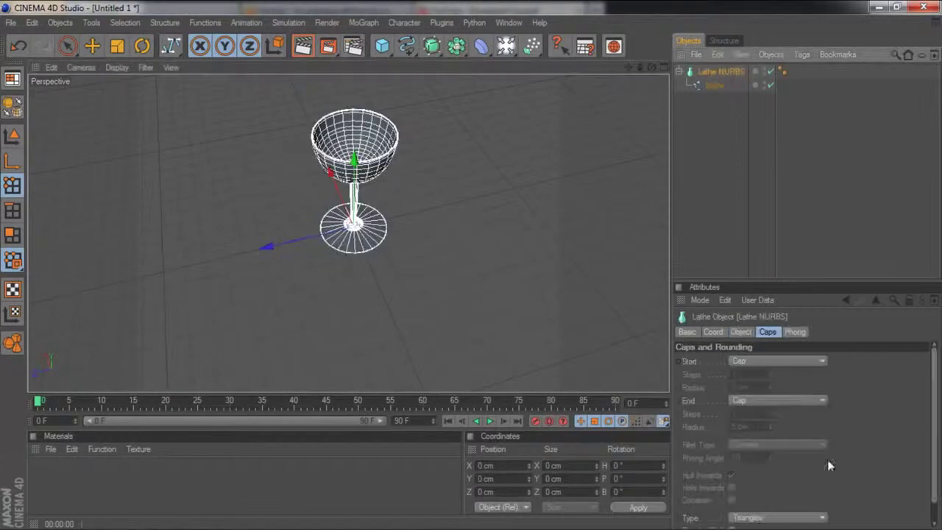
Step: Raise the Lathe NURBS subdivision to 175 and frame the glass upright
click(741, 332)
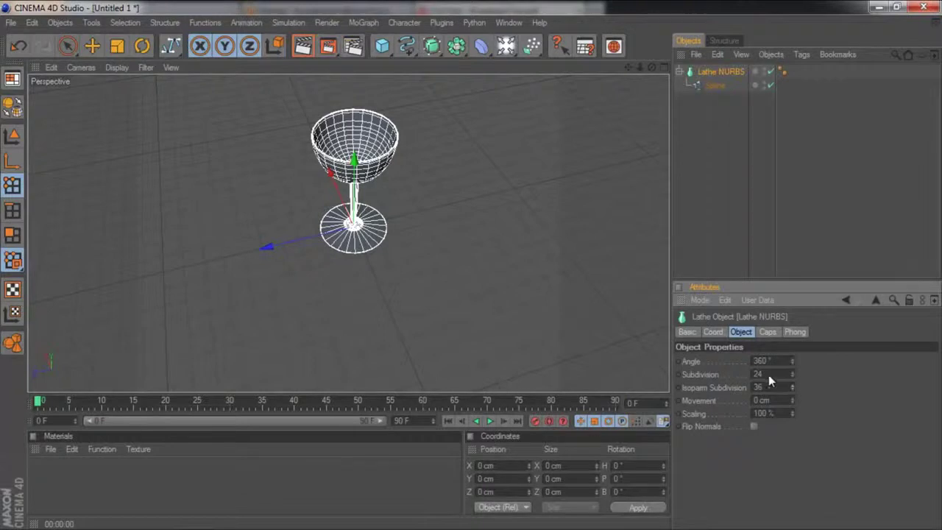
drag(794, 376, 796, 351)
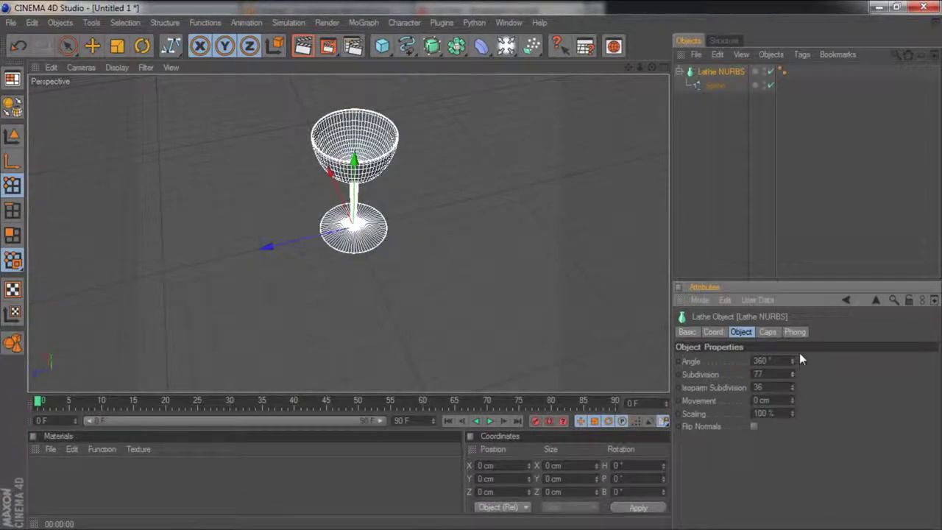
click(808, 179)
click(407, 46)
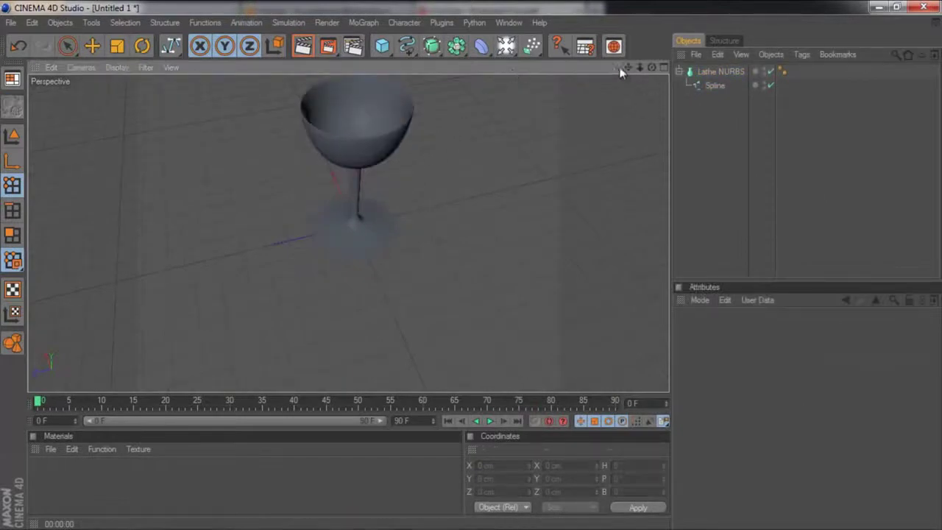
drag(630, 68, 640, 132)
drag(651, 66, 471, 265)
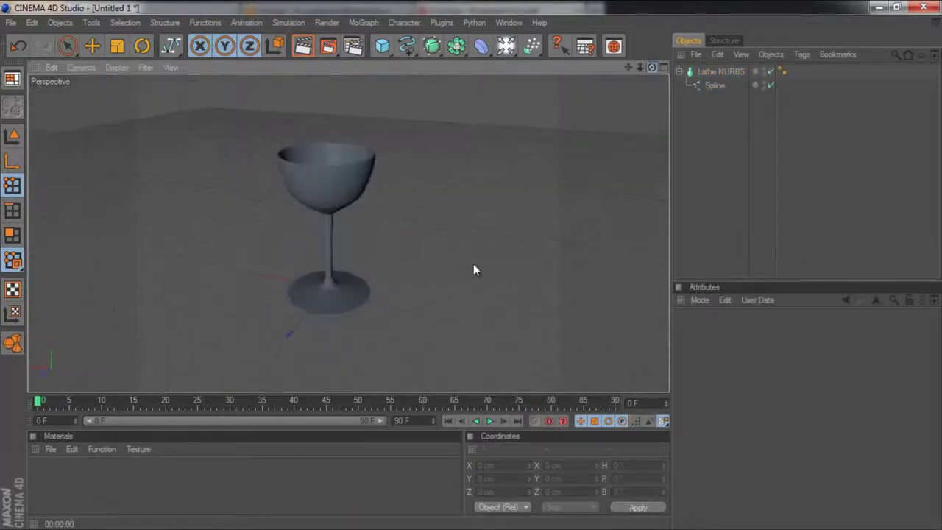
Step: Render a preview of the glass, then delete the Lathe and its spline
click(302, 46)
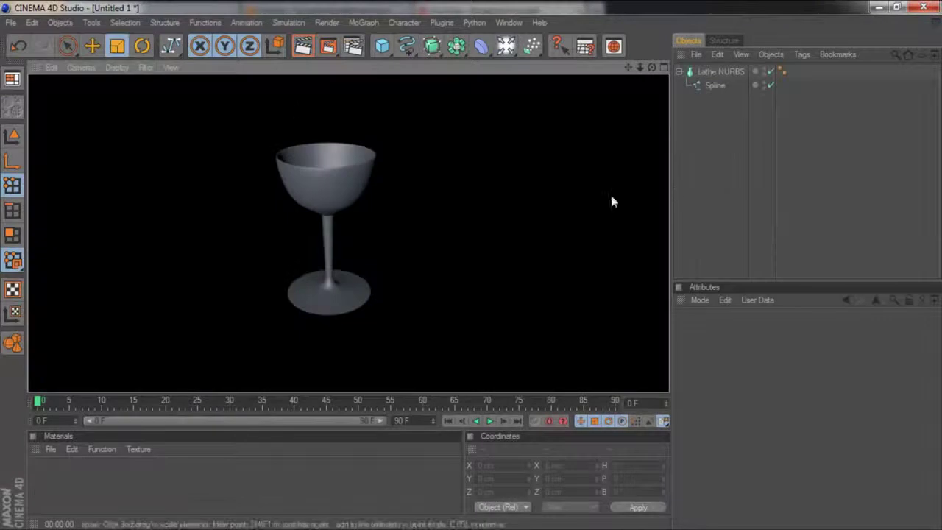
click(514, 201)
click(368, 180)
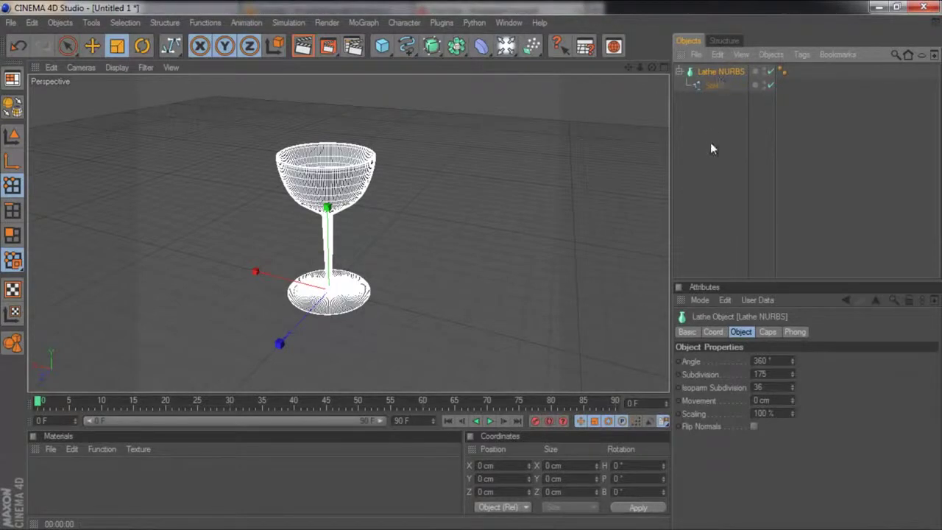
key(Delete)
Step: Add a Circle spline and orbit the view down near ground level
click(432, 47)
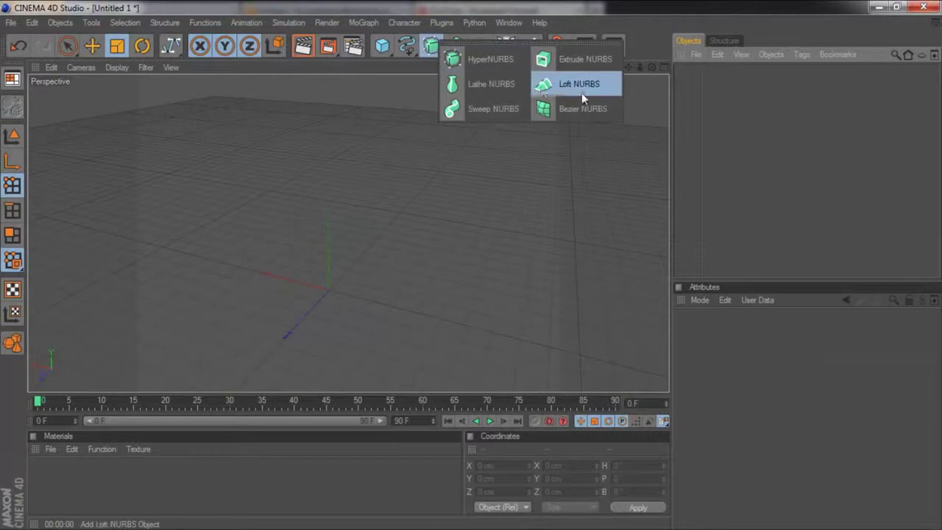
click(407, 46)
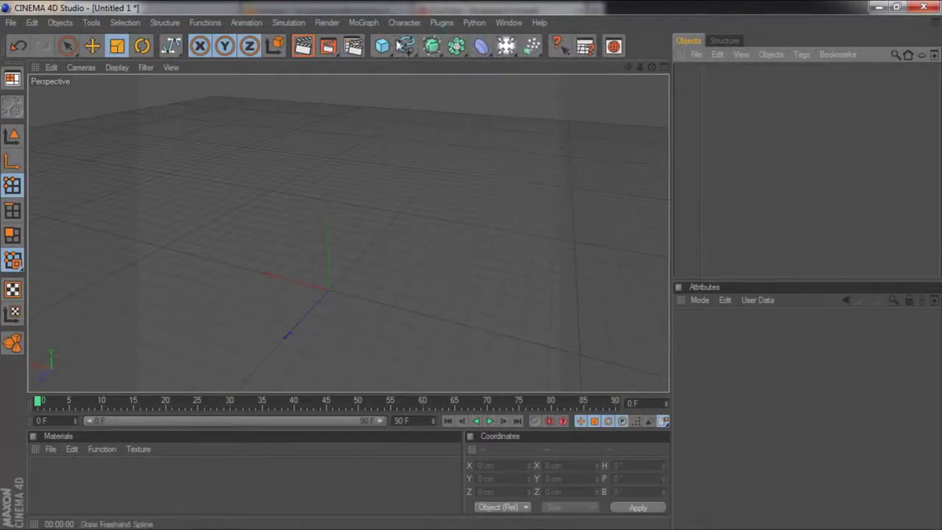
click(407, 45)
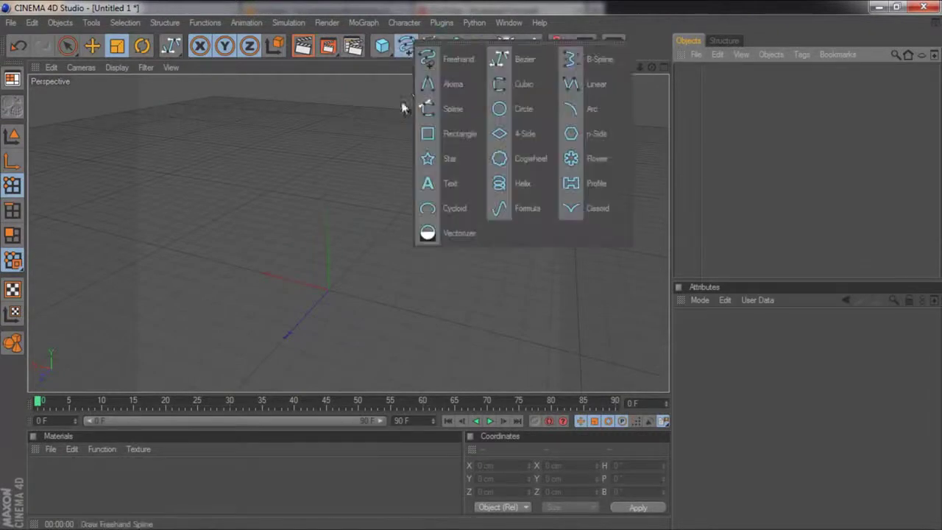
click(520, 110)
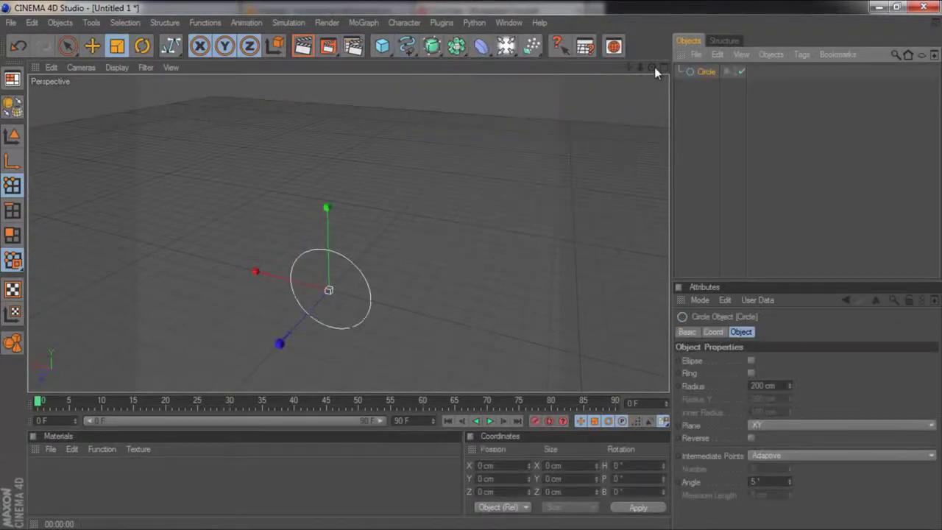
drag(654, 67, 472, 265)
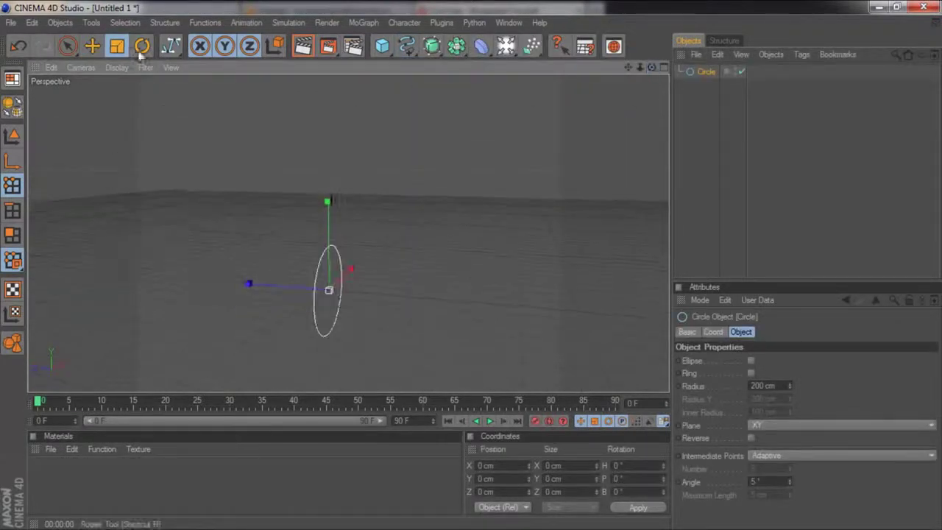
Step: Copy-paste the circle and move the copy to the right along X
key(ctrl+c)
key(ctrl+v)
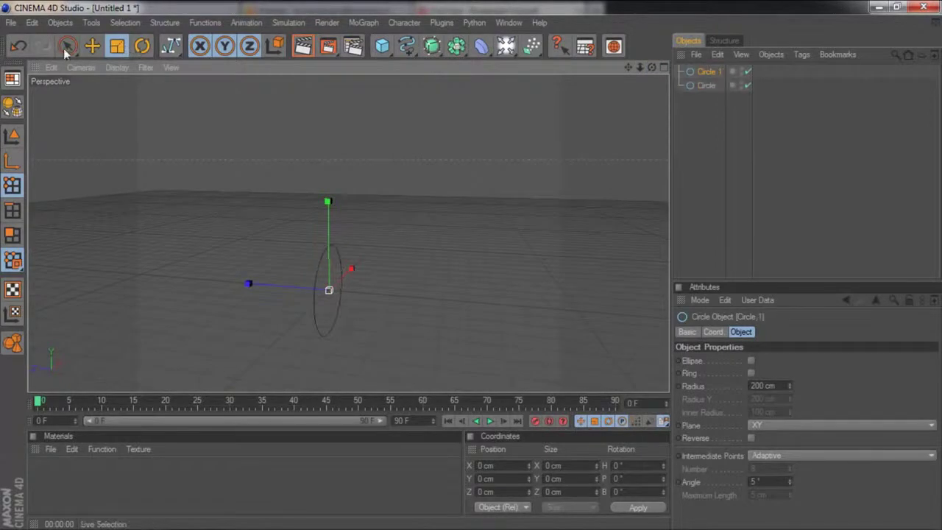
click(92, 46)
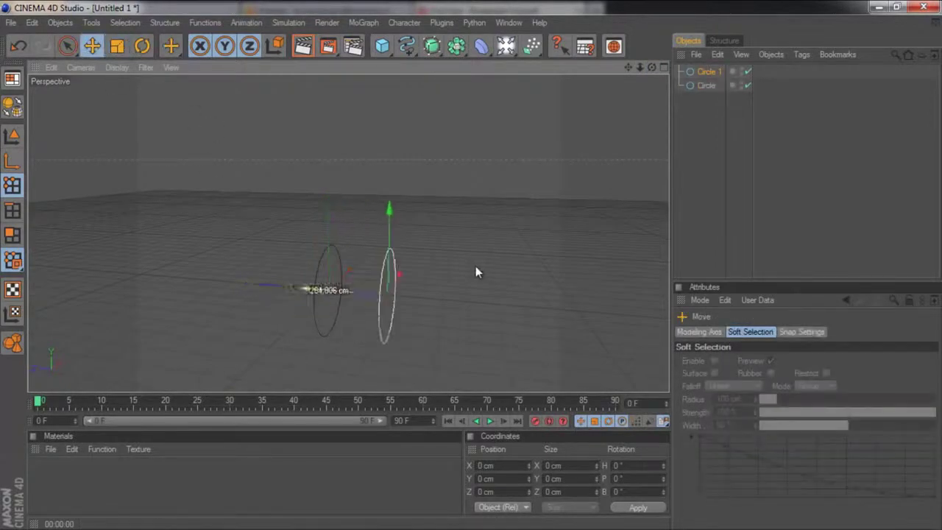
drag(281, 287, 368, 293)
click(117, 46)
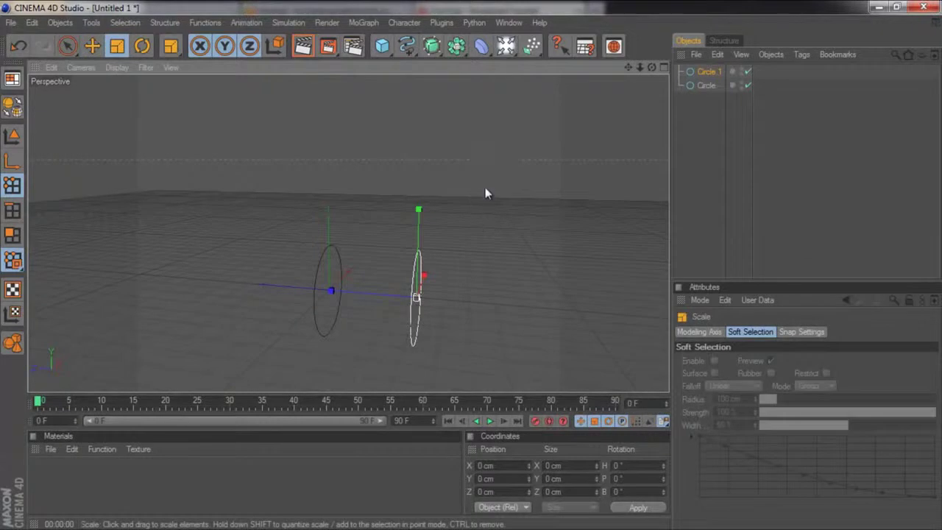
click(753, 147)
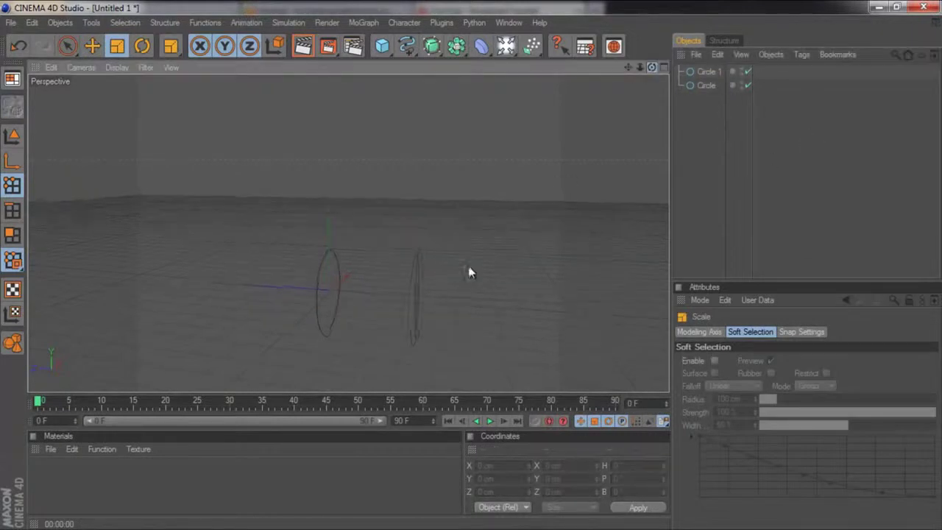
alt+drag(470, 266, 475, 271)
mouse_move(431, 46)
mouse_down()
mouse_move(513, 87)
mouse_move(579, 84)
mouse_up()
Step: Put both circles inside a new Loft NURBS and orbit around the lofted tube
click(709, 86)
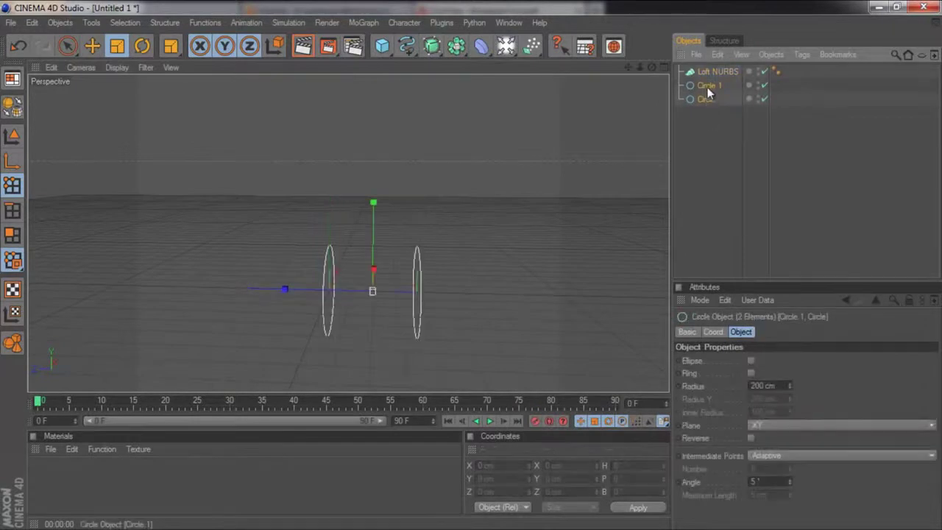
drag(711, 68, 711, 68)
click(674, 83)
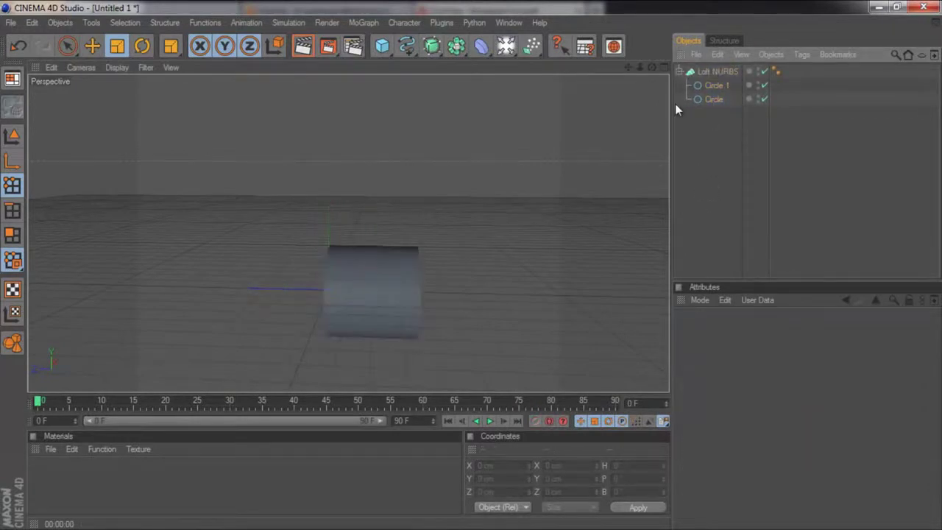
drag(654, 69, 470, 266)
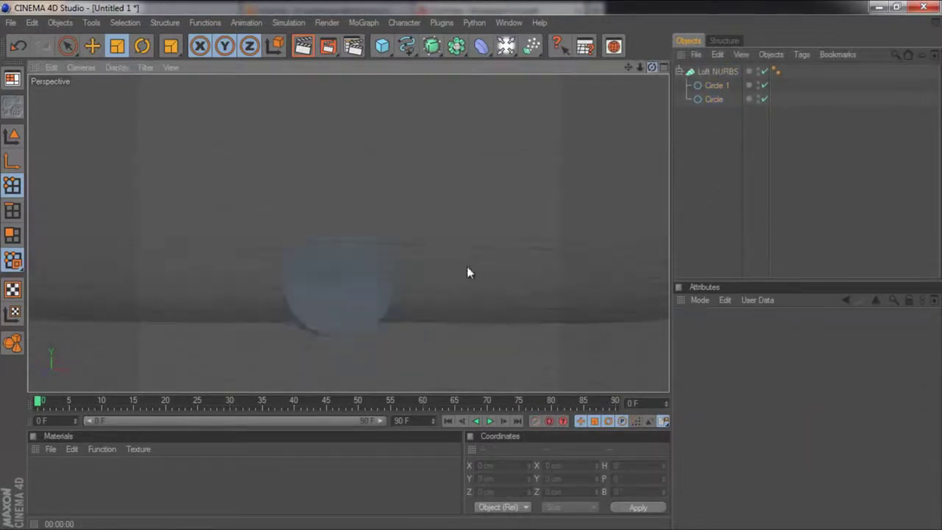
drag(471, 266, 491, 265)
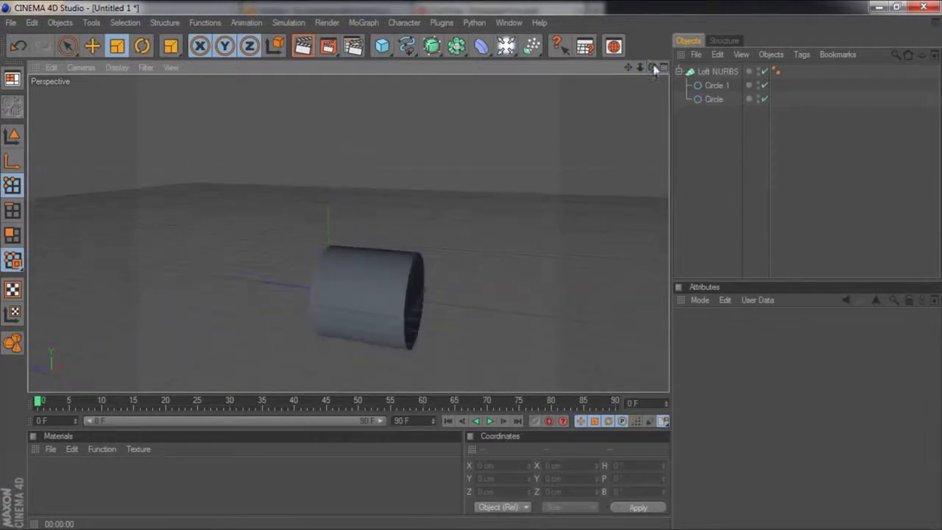
Step: Enlarge Circle 1 and resize Circle so the loft tapers into a cone
click(714, 86)
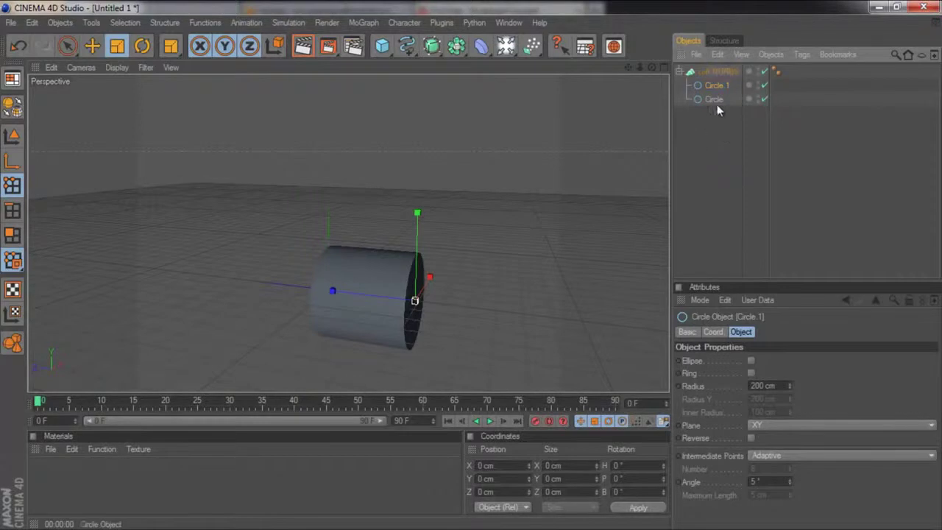
drag(473, 265, 573, 204)
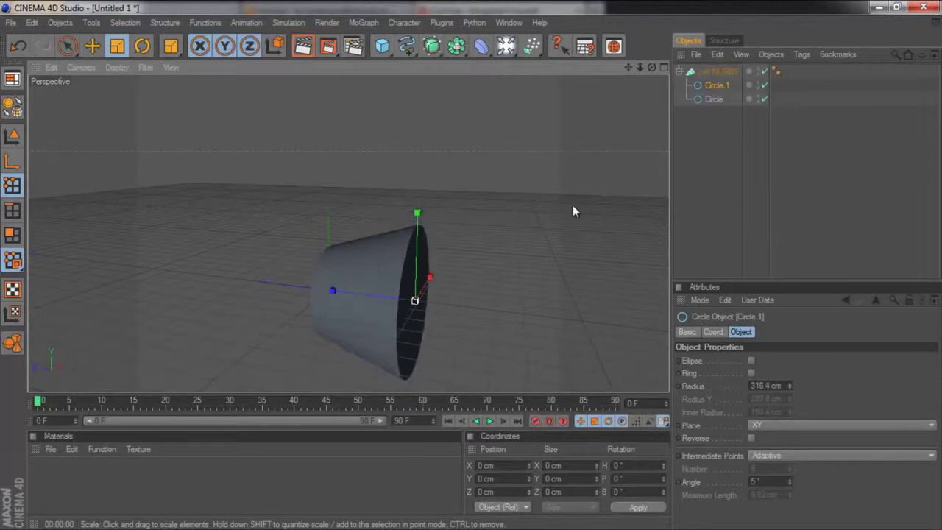
click(712, 99)
mouse_move(497, 253)
mouse_down()
mouse_move(472, 264)
mouse_move(412, 330)
mouse_move(470, 268)
mouse_move(448, 319)
mouse_move(599, 253)
mouse_up()
Step: Add a Star spline, scale it up and move it right along X
click(753, 143)
click(406, 46)
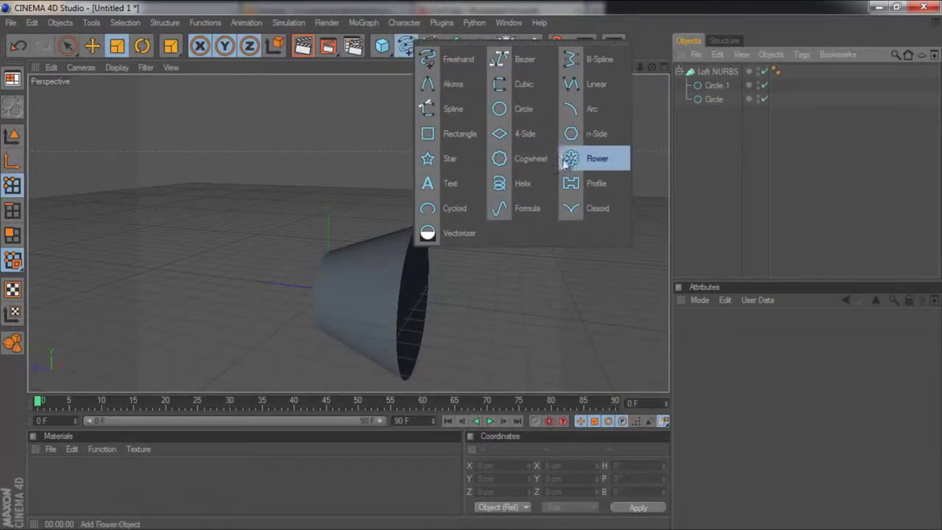
click(451, 163)
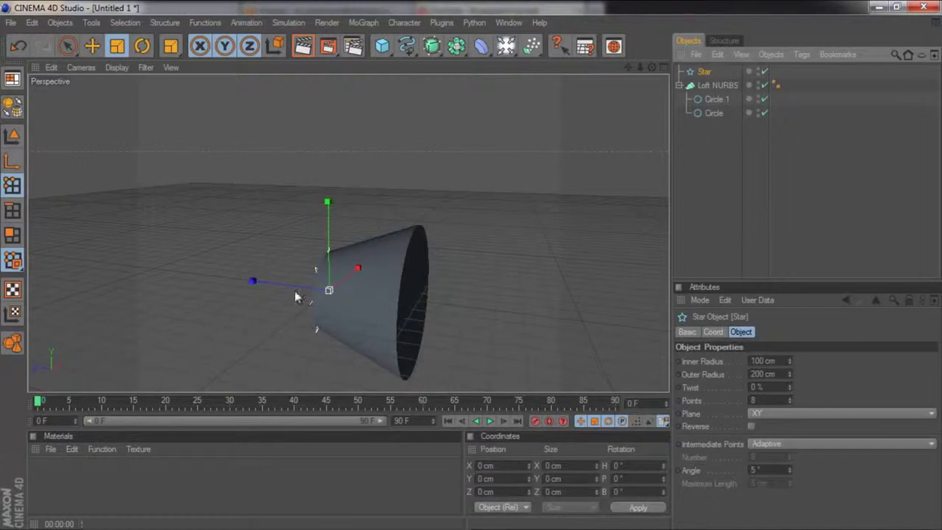
drag(294, 248, 466, 274)
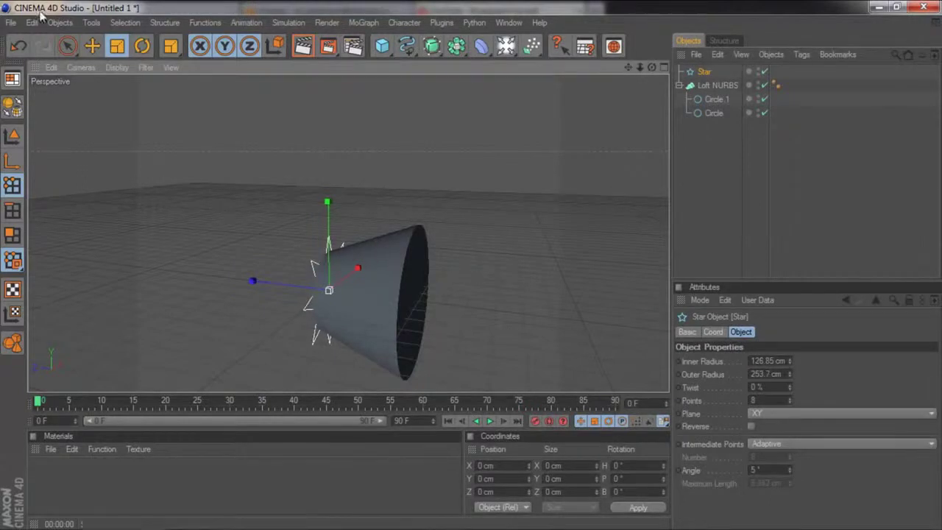
click(92, 45)
drag(294, 296, 515, 272)
Step: Nest the Star first inside the Loft NURBS and orbit to view the star-shaped end
click(736, 193)
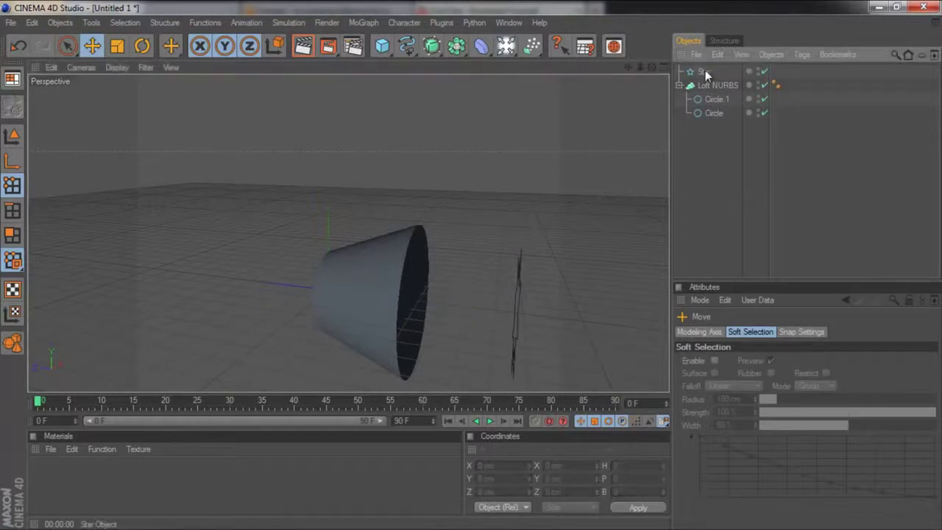
drag(704, 71, 714, 83)
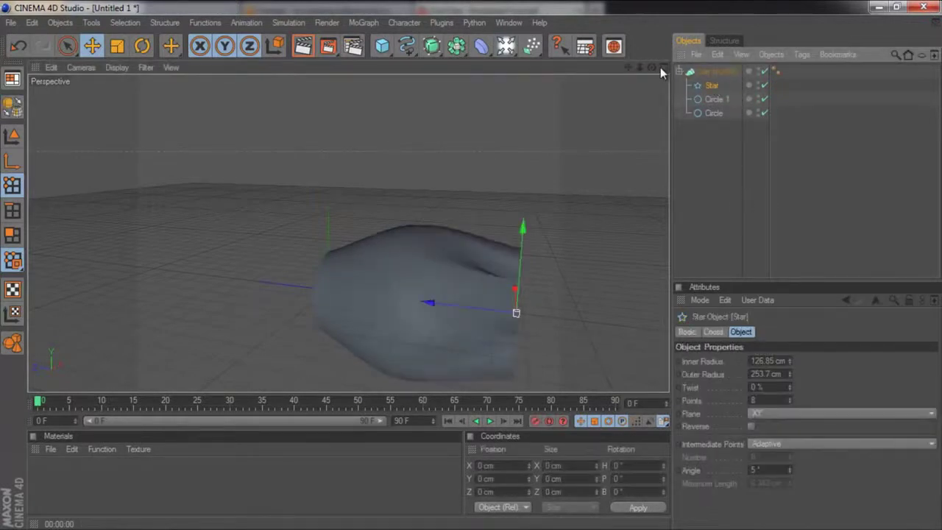
mouse_move(653, 72)
mouse_down()
mouse_move(494, 269)
mouse_move(434, 261)
mouse_move(520, 282)
mouse_move(437, 259)
mouse_up()
drag(639, 66, 476, 269)
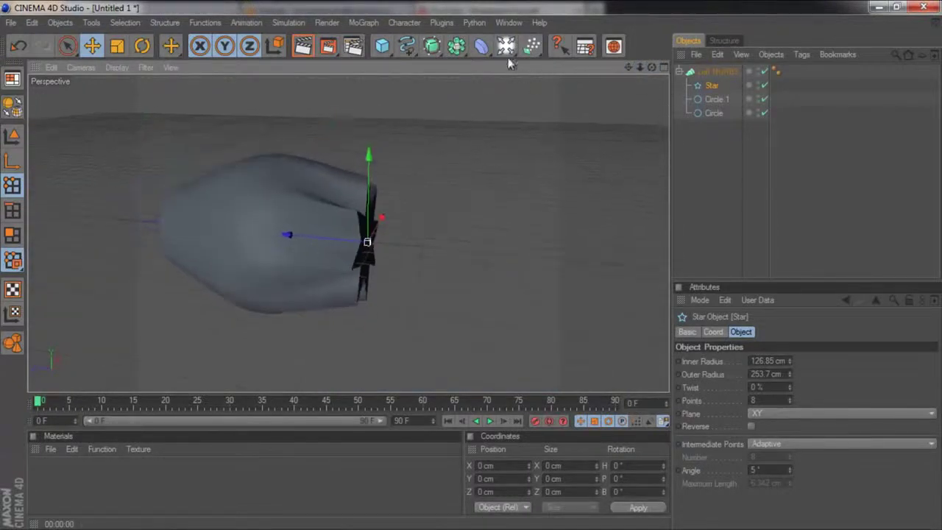
Step: Add a Rectangle spline, move it beside the loft and enlarge it
drag(407, 45, 448, 130)
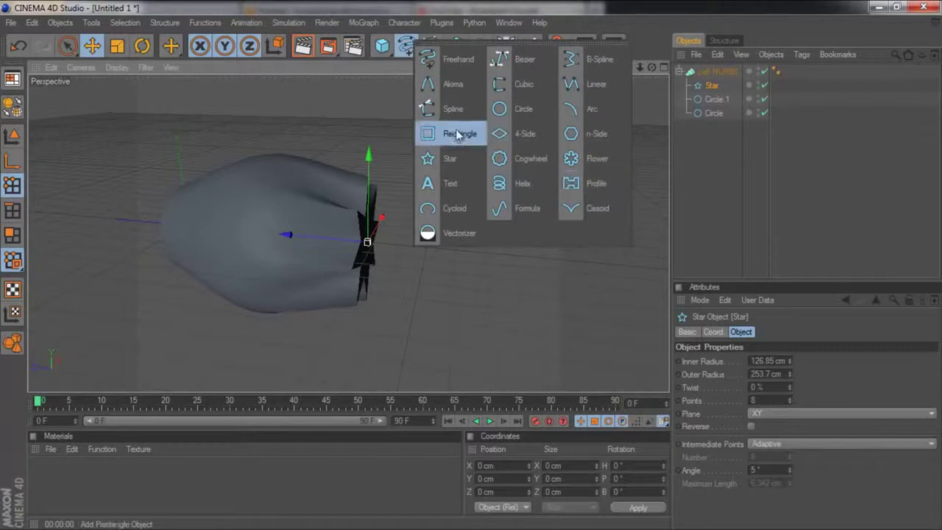
drag(162, 217, 468, 273)
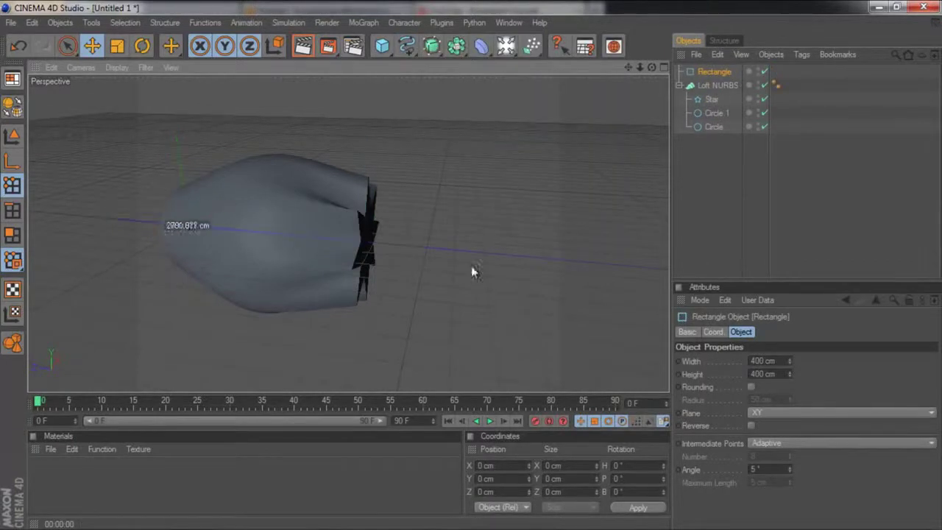
click(117, 46)
mouse_move(507, 257)
mouse_down()
mouse_move(529, 256)
mouse_move(471, 266)
mouse_up()
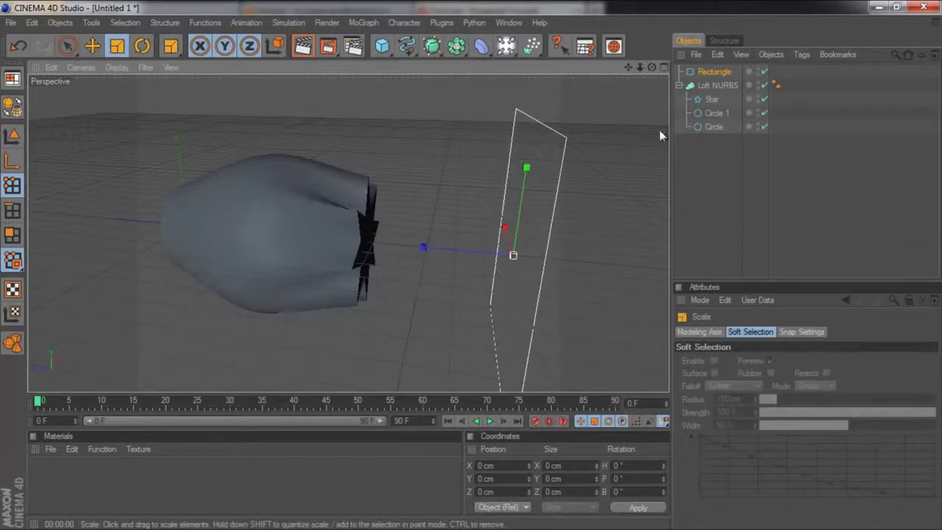
Step: Nest the Rectangle inside the Loft NURBS so the surface flares to a square end
drag(715, 73, 713, 73)
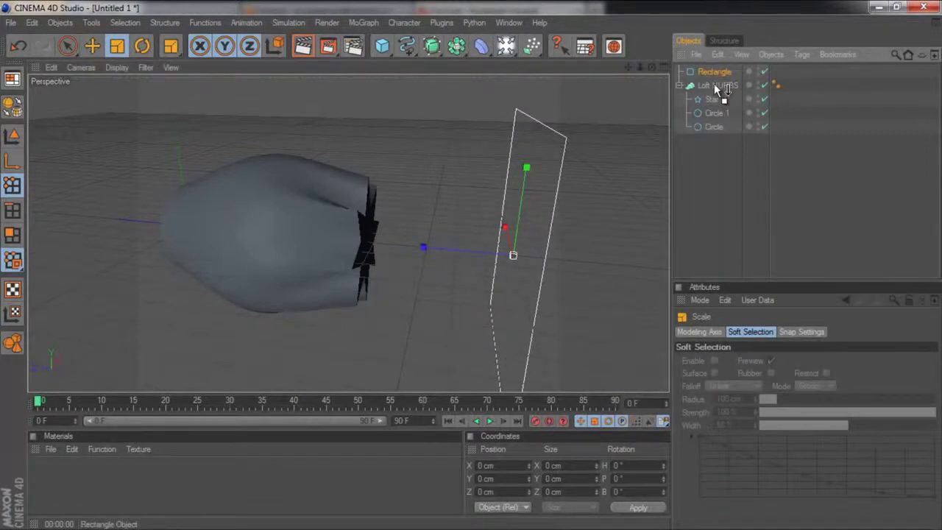
drag(714, 84, 714, 83)
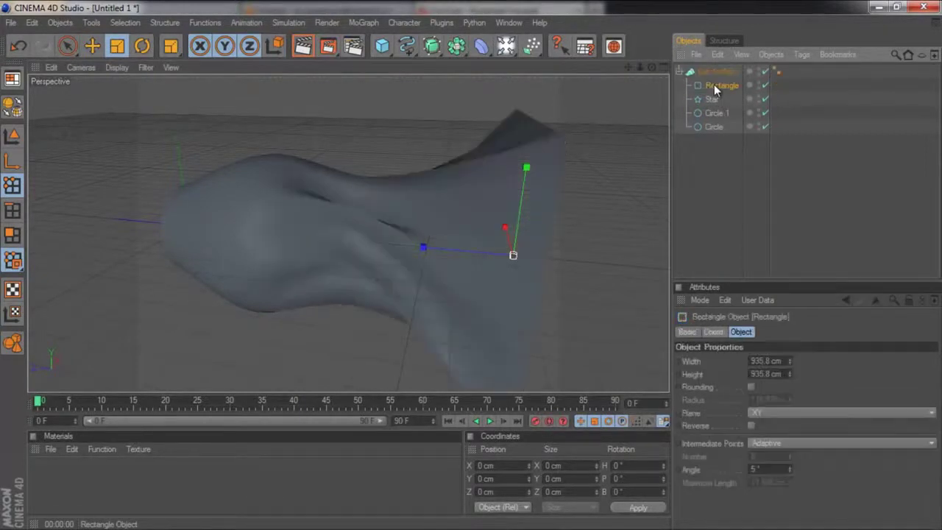
click(715, 188)
mouse_move(649, 66)
mouse_down()
mouse_move(479, 267)
mouse_move(420, 270)
mouse_move(464, 267)
mouse_move(486, 280)
mouse_move(496, 271)
mouse_move(433, 270)
mouse_move(479, 270)
mouse_up()
Step: Delete the Star section from the loft
click(710, 100)
key(Delete)
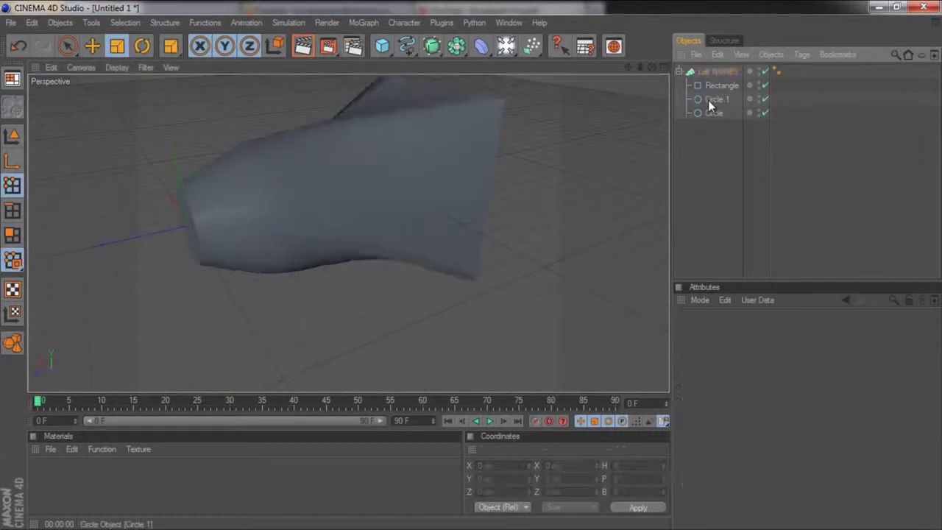
mouse_move(479, 269)
alt+mouse_down()
mouse_move(466, 267)
mouse_move(471, 274)
alt+mouse_up()
Step: Delete Circle 1, then the whole Loft NURBS, leaving the scene empty
click(713, 99)
key(Delete)
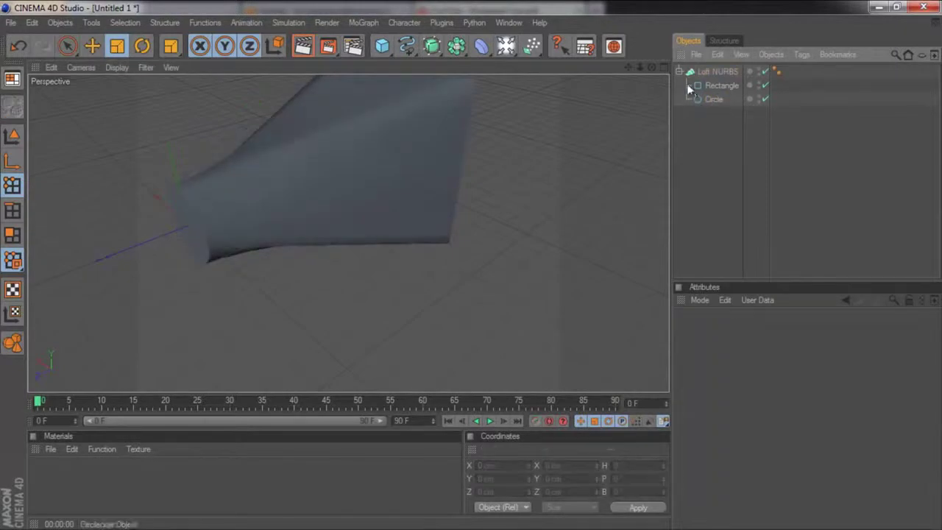
mouse_move(655, 71)
alt+mouse_down()
mouse_move(465, 267)
mouse_move(491, 273)
mouse_move(446, 269)
mouse_move(487, 269)
mouse_move(471, 264)
mouse_move(484, 290)
mouse_move(458, 257)
mouse_move(472, 272)
mouse_move(467, 297)
mouse_move(498, 263)
mouse_move(431, 289)
mouse_move(472, 271)
alt+mouse_up()
click(707, 72)
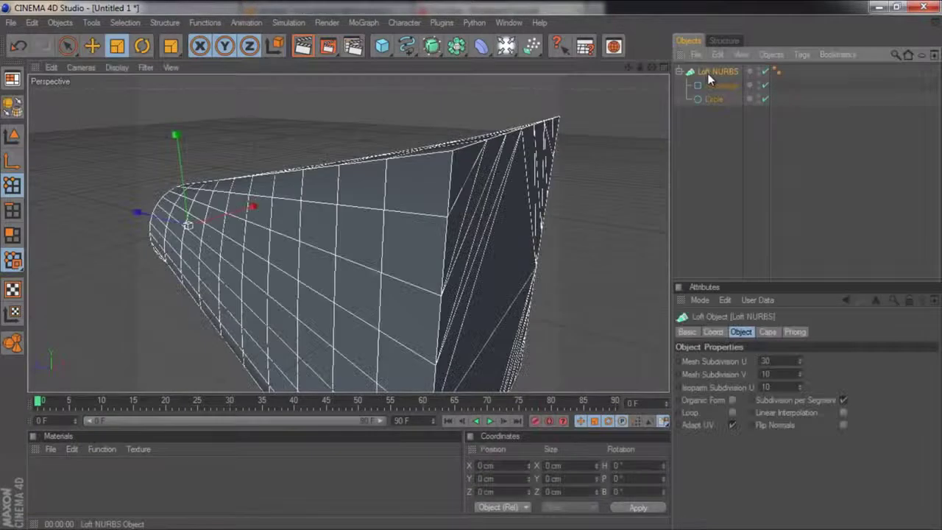
key(Delete)
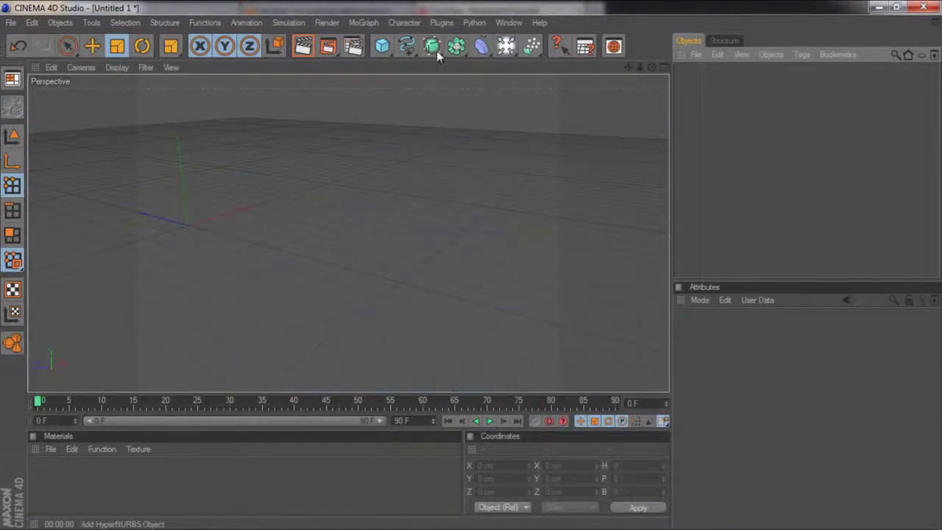
Step: Maximize the Front viewport from the four-view layout
drag(438, 50, 475, 109)
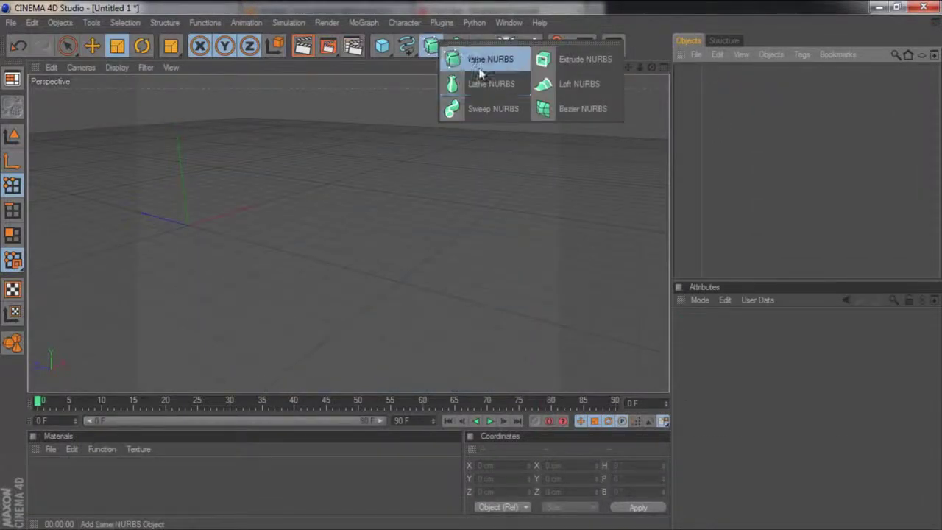
drag(488, 121, 703, 144)
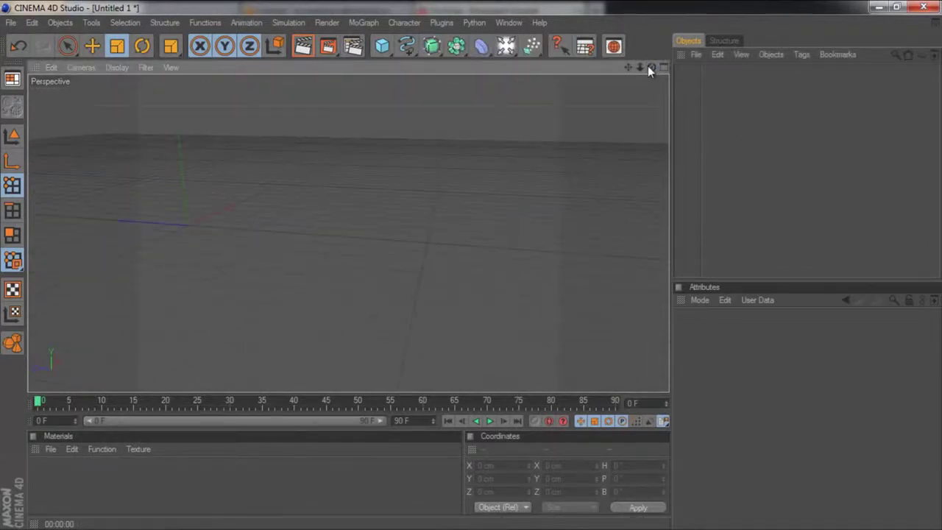
click(660, 68)
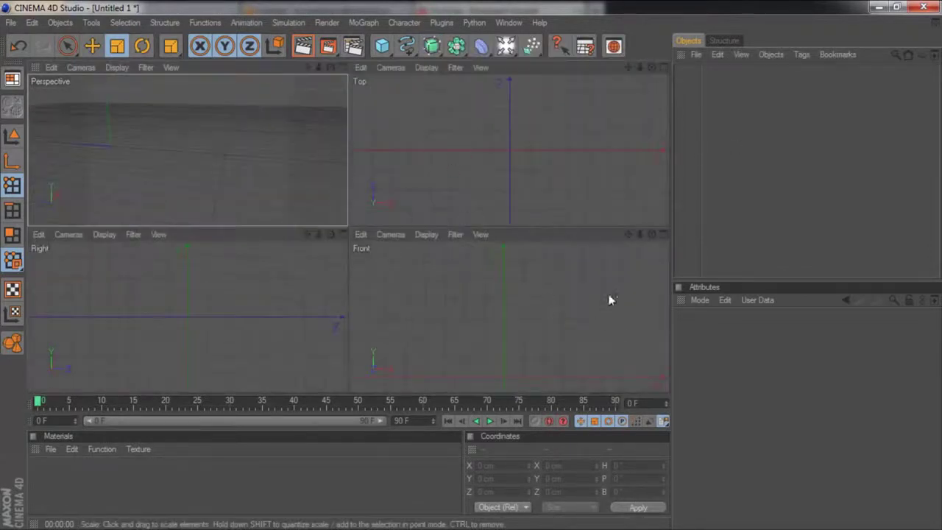
click(664, 236)
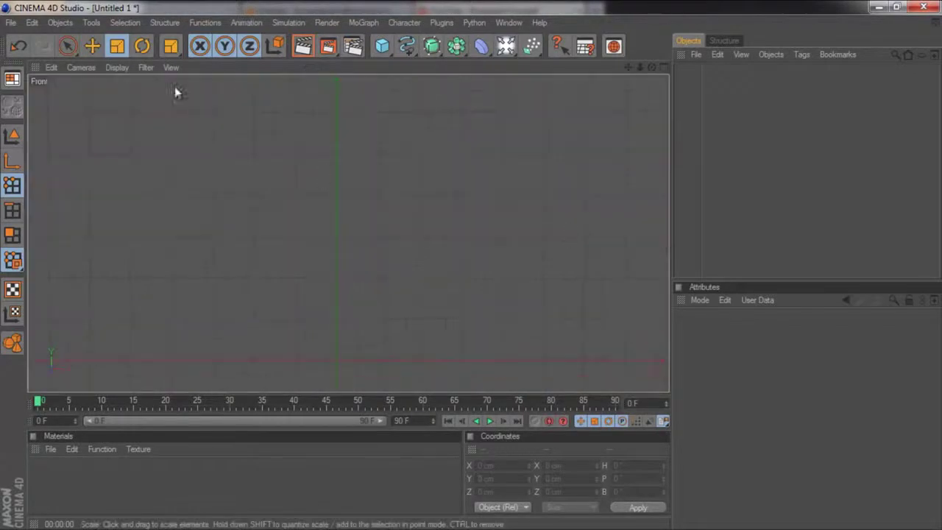
Step: Draw a Bezier spline with curved points forming several peaks and valleys
drag(407, 46, 442, 78)
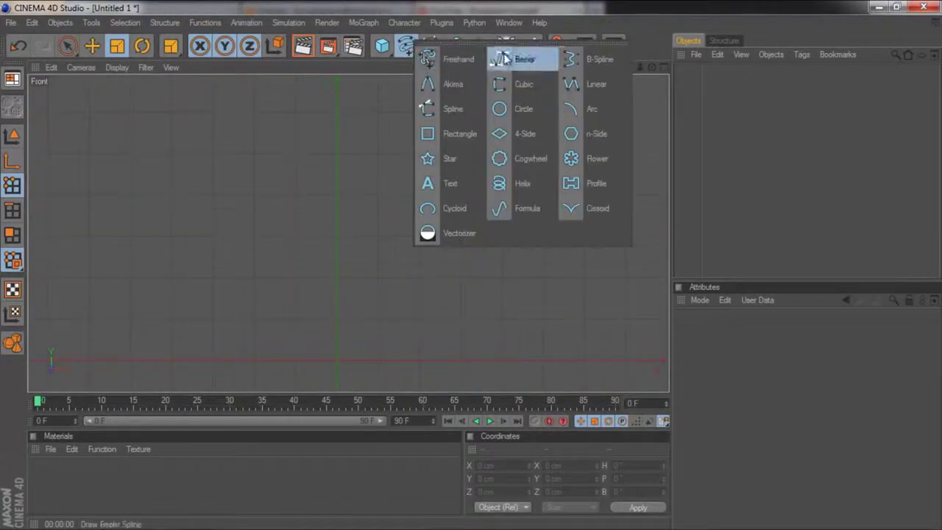
click(87, 163)
drag(192, 239, 243, 171)
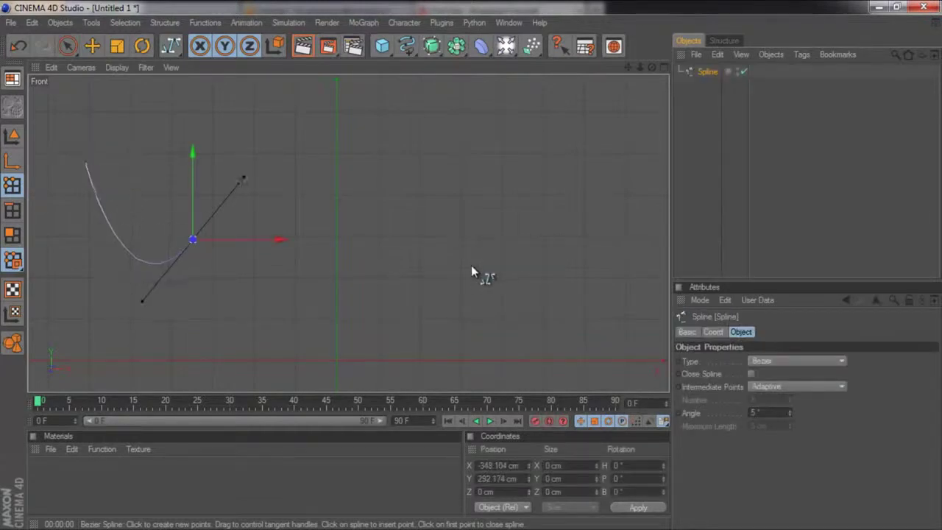
click(289, 253)
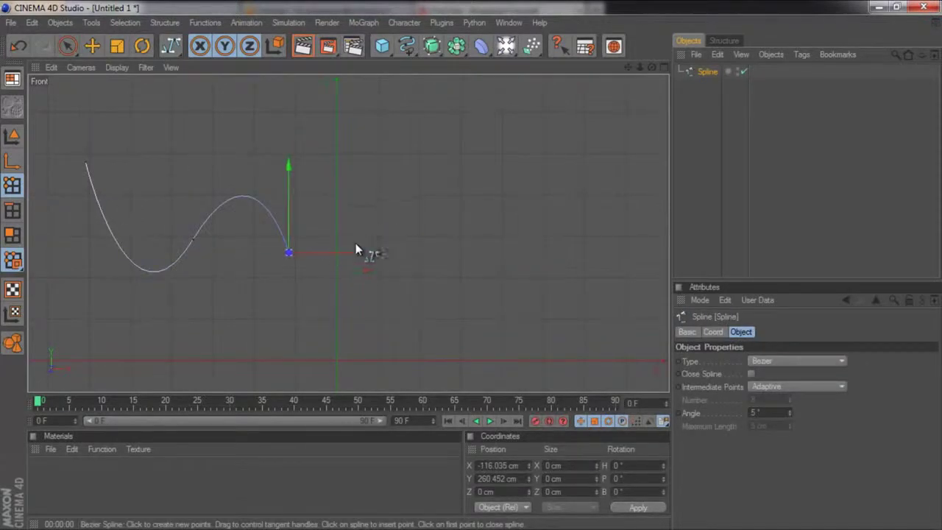
drag(377, 229, 418, 113)
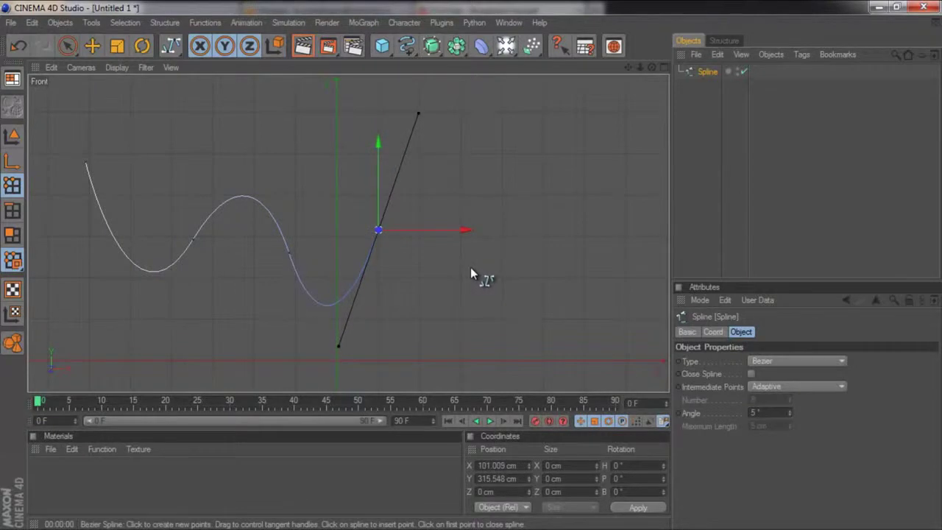
click(470, 267)
click(595, 195)
drag(473, 256, 470, 266)
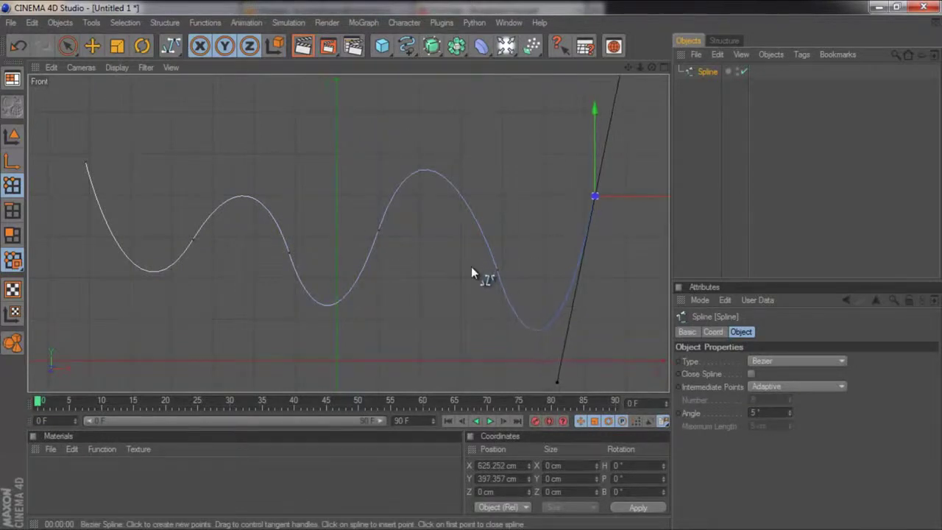
Step: Maximize the Perspective view and orbit closer around the wavy spline
click(665, 68)
click(343, 67)
drag(631, 66, 469, 273)
mouse_move(630, 67)
mouse_down()
mouse_move(491, 269)
mouse_move(472, 266)
mouse_up()
drag(630, 67, 471, 267)
drag(630, 67, 488, 122)
drag(629, 67, 473, 265)
drag(649, 69, 471, 266)
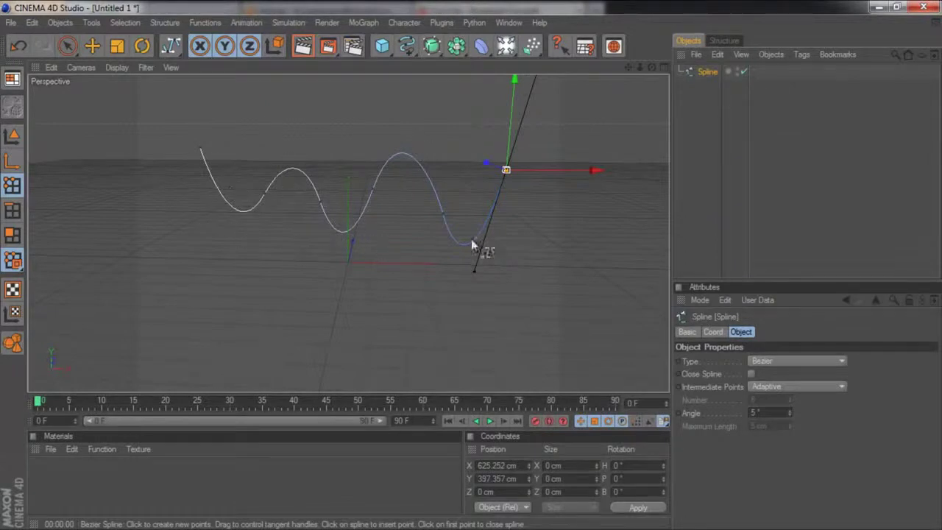
Step: Add a Circle spline and shrink it to a small size
mouse_move(406, 45)
mouse_down()
mouse_move(462, 163)
mouse_move(482, 120)
mouse_move(526, 107)
mouse_up()
click(117, 46)
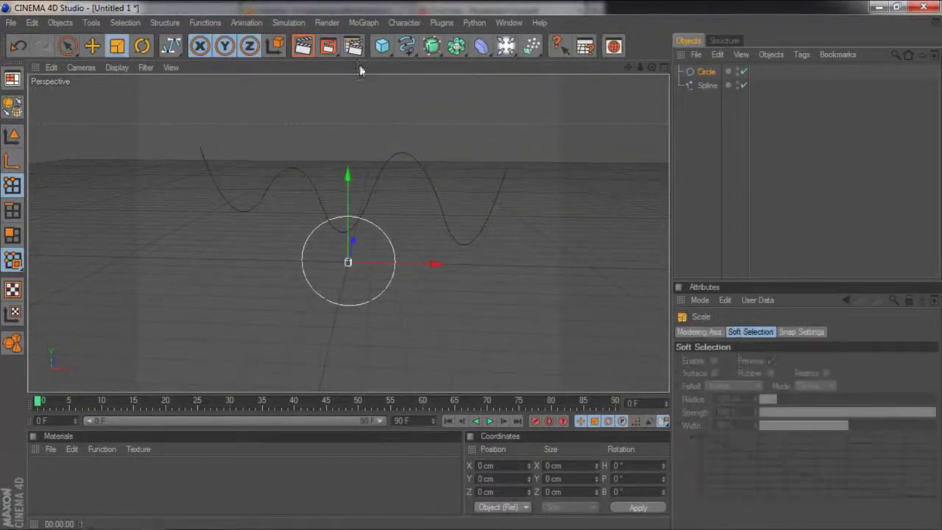
drag(460, 268, 401, 268)
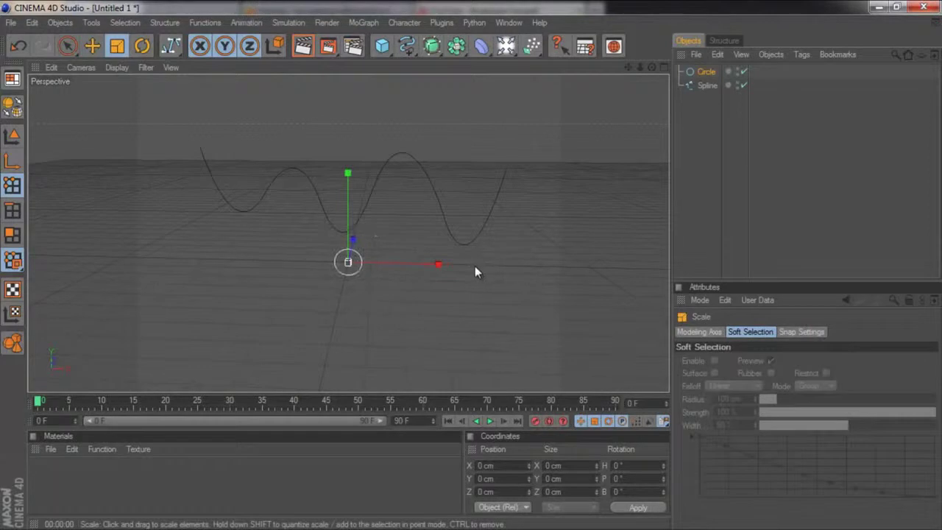
click(436, 49)
Step: Add a Sweep NURBS and nest the Circle and wavy Spline inside it to form a tube
click(478, 103)
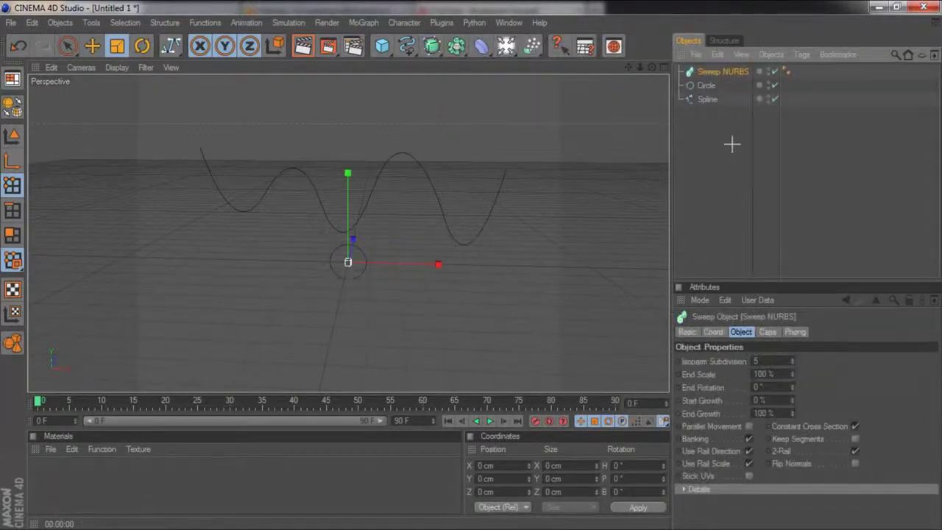
click(711, 102)
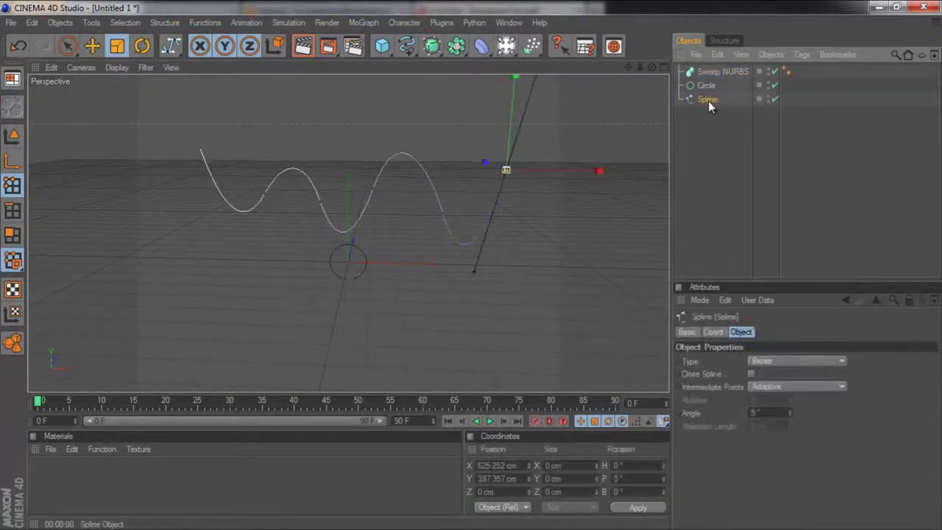
drag(709, 101, 713, 108)
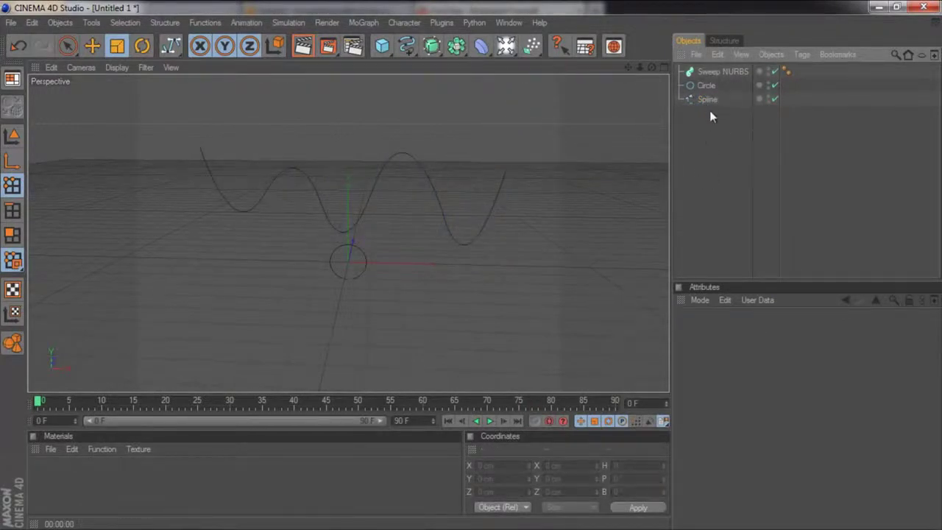
click(709, 102)
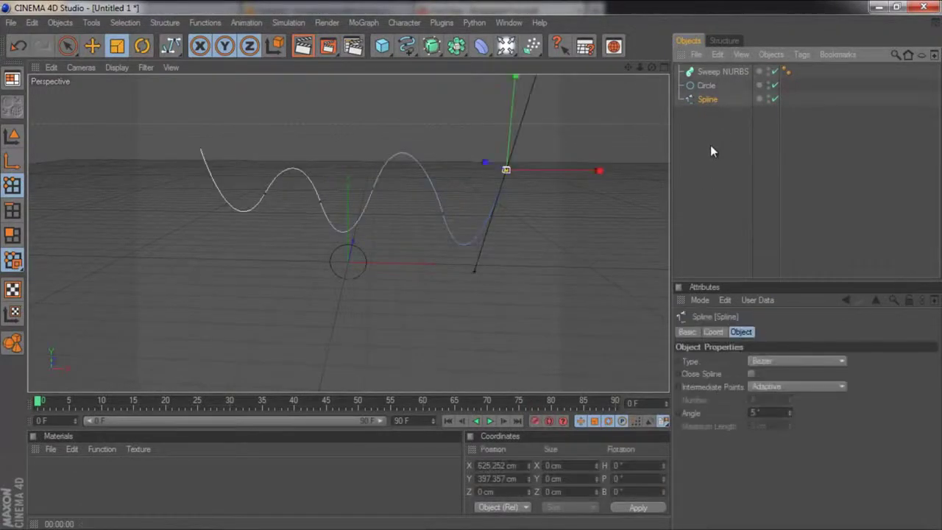
ctrl+click(709, 86)
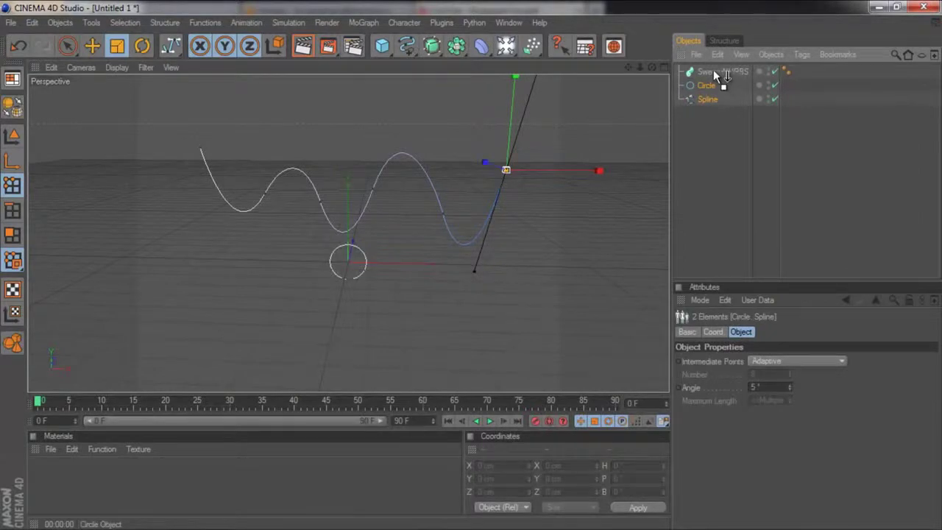
drag(713, 71, 714, 74)
click(705, 130)
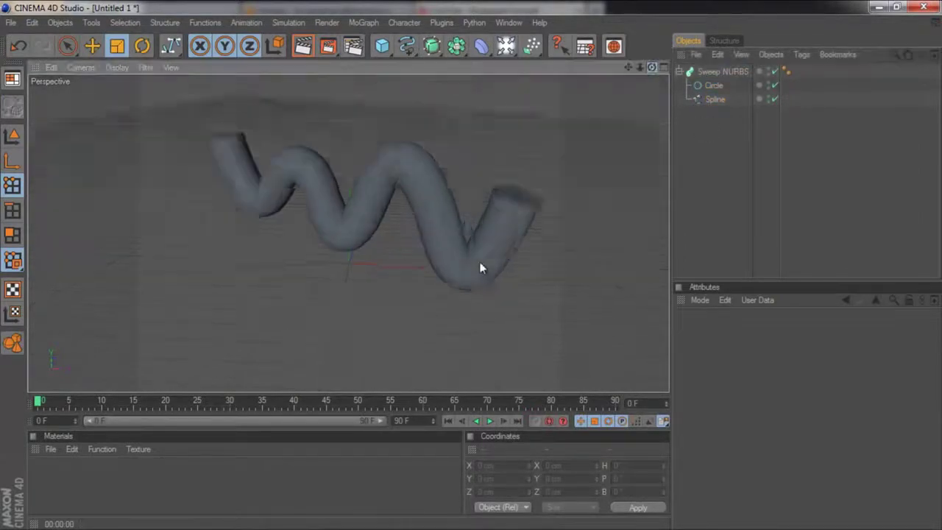
Step: Shrink the Circle profile for a very thin tube, and add a 112 cm Rectangle spline
alt+drag(475, 264, 498, 275)
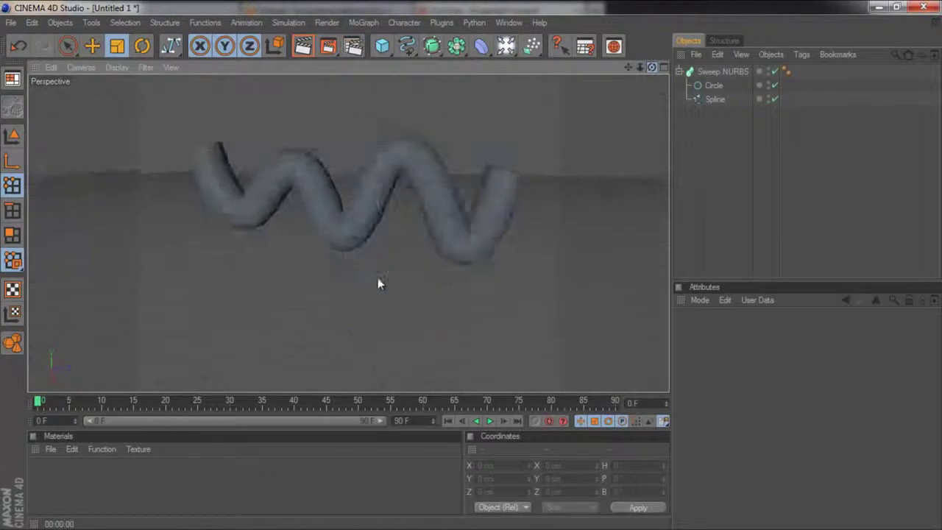
mouse_move(377, 277)
alt+mouse_down()
mouse_move(479, 265)
mouse_move(469, 265)
alt+mouse_up()
click(714, 85)
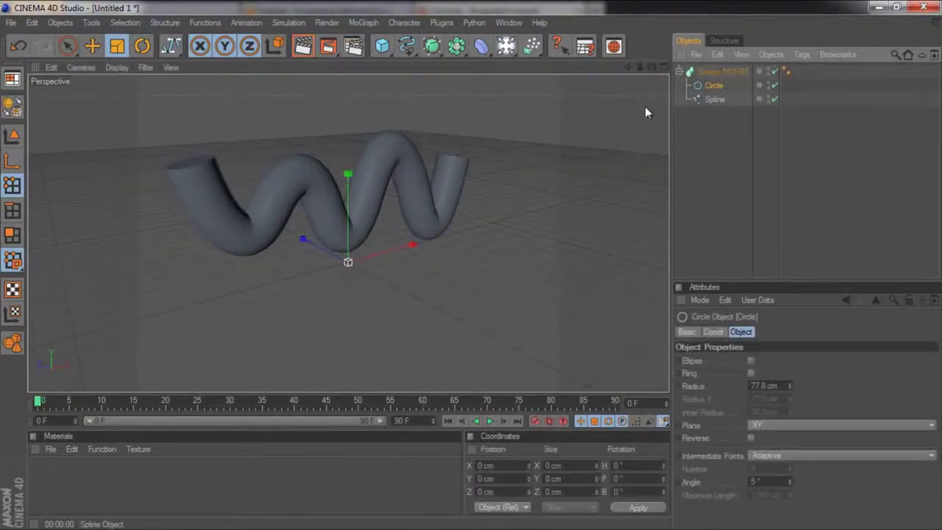
mouse_move(466, 271)
mouse_down()
mouse_move(376, 275)
mouse_move(465, 272)
mouse_move(441, 273)
mouse_up()
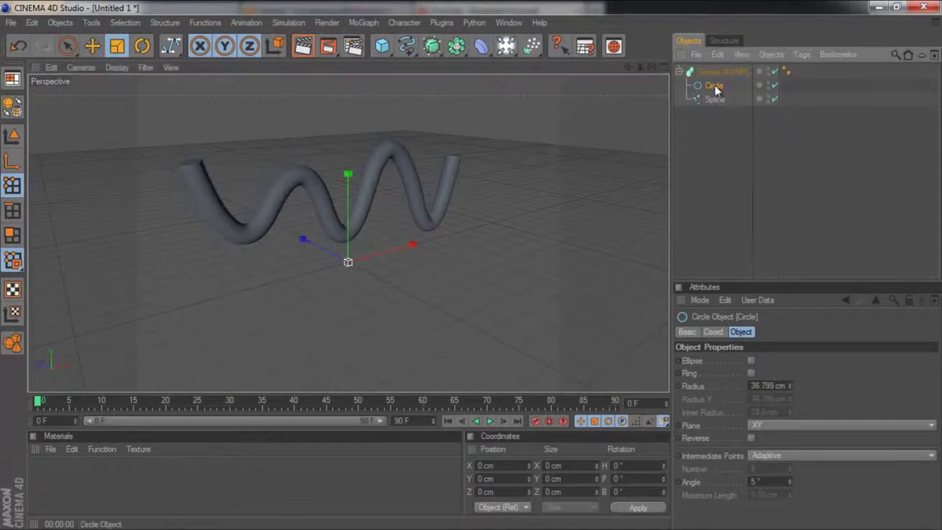
mouse_move(405, 257)
mouse_down()
mouse_move(480, 269)
mouse_move(452, 271)
mouse_move(471, 267)
mouse_up()
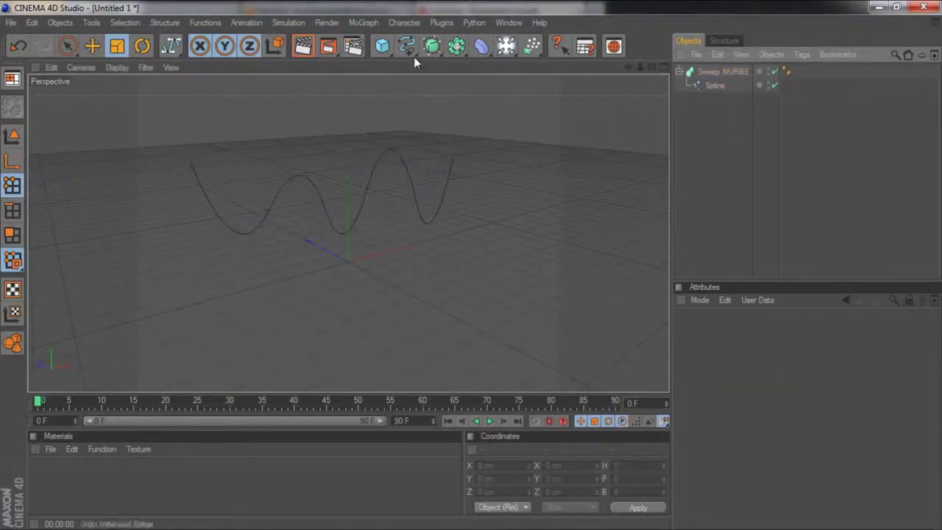
mouse_move(382, 46)
mouse_down()
mouse_move(578, 144)
mouse_move(457, 138)
mouse_up()
Step: Shrink the Rectangle, nest it in the Sweep NURBS as the profile, and render the ribbon
drag(441, 280, 508, 270)
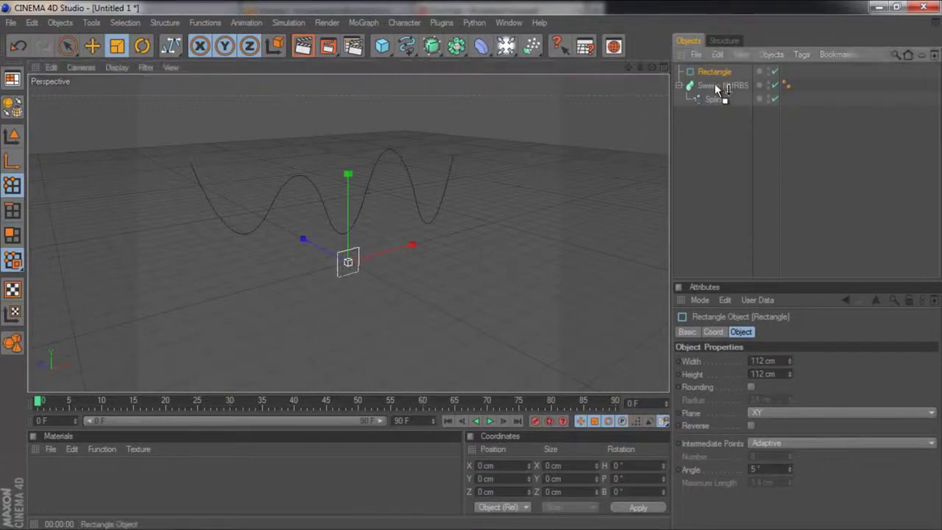
drag(715, 83, 715, 84)
mouse_move(652, 67)
mouse_down()
mouse_move(477, 266)
mouse_move(463, 267)
mouse_up()
click(846, 242)
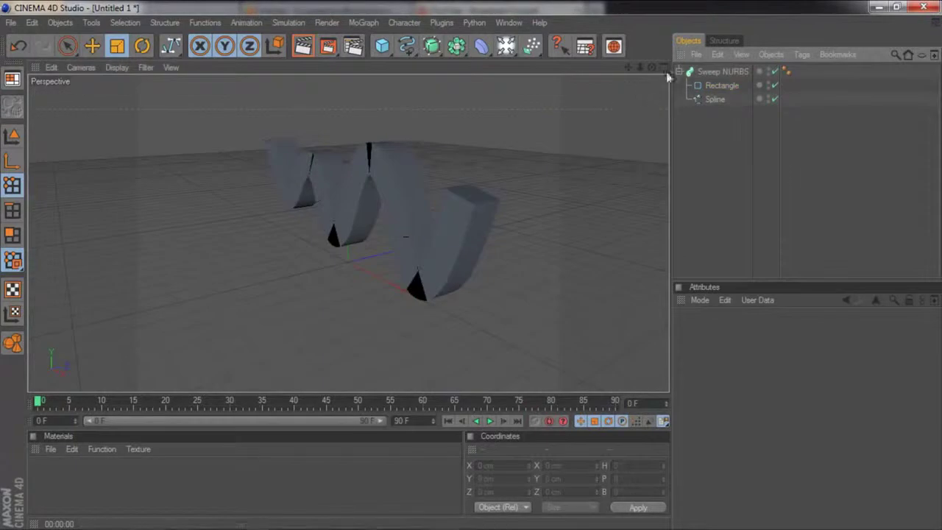
mouse_move(666, 75)
mouse_down()
mouse_move(469, 266)
mouse_move(530, 49)
mouse_up()
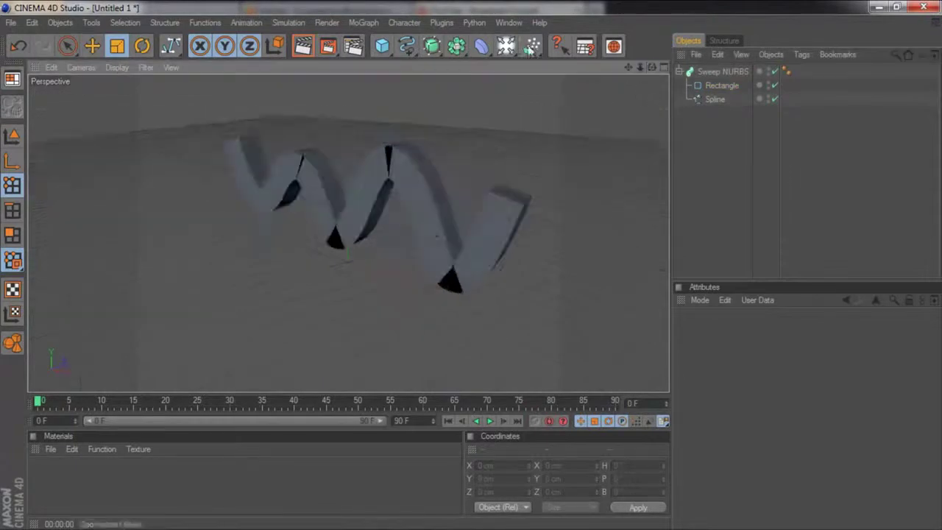
click(303, 46)
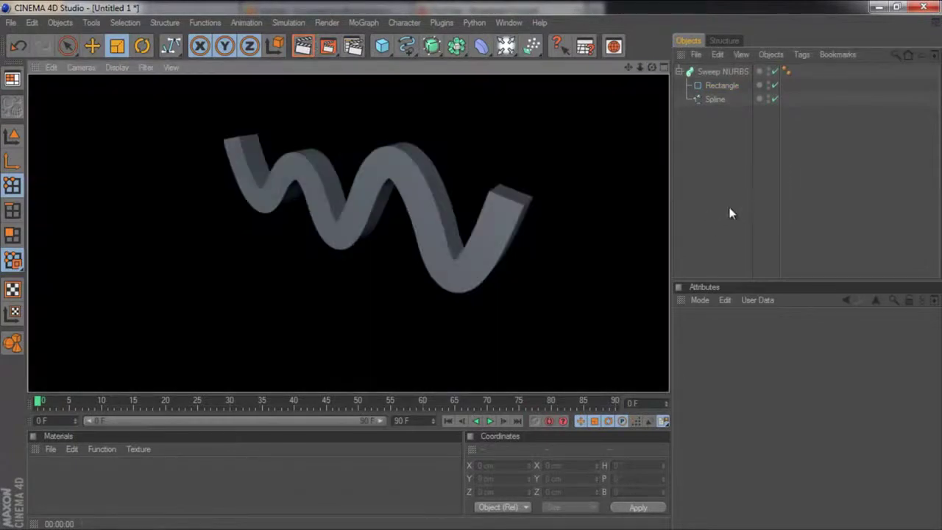
Step: Shrink the Rectangle profile to about 24.6 cm and render again
click(718, 87)
drag(530, 269, 470, 266)
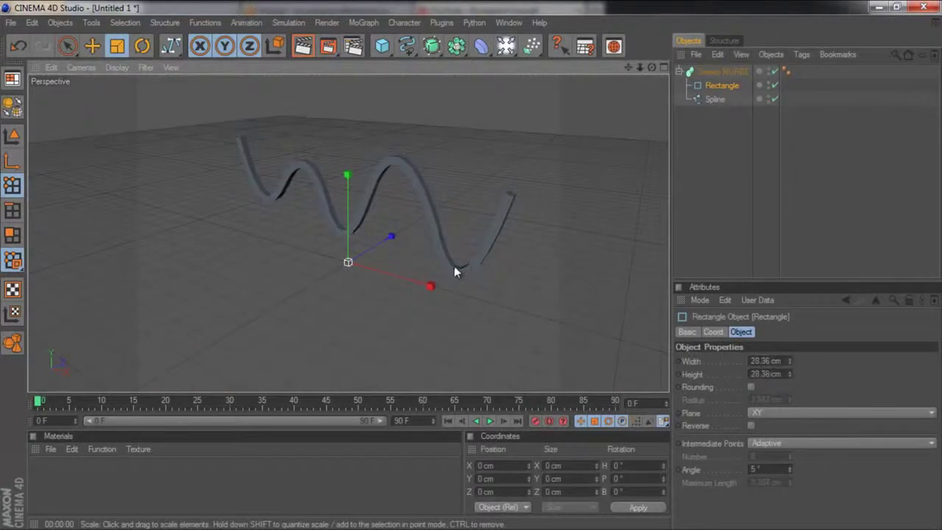
click(304, 45)
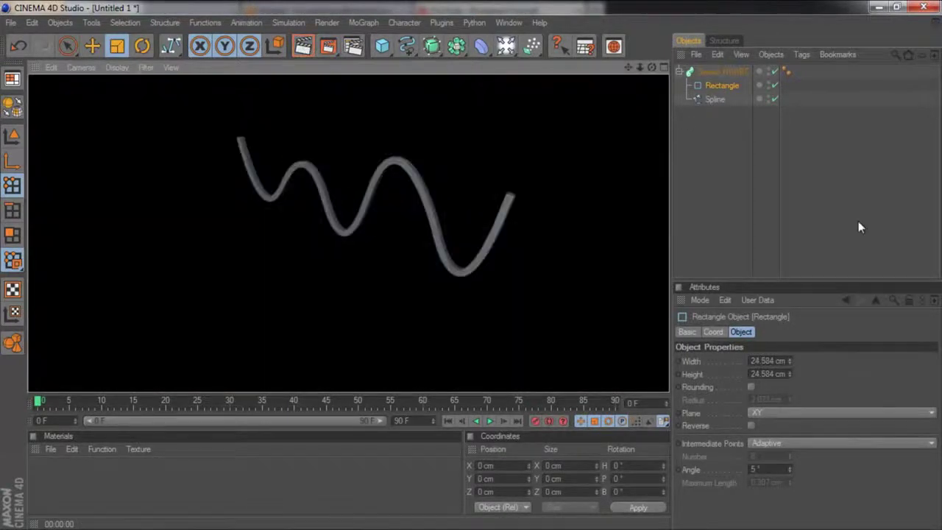
Step: Delete the Sweep NURBS along with its splines
click(722, 72)
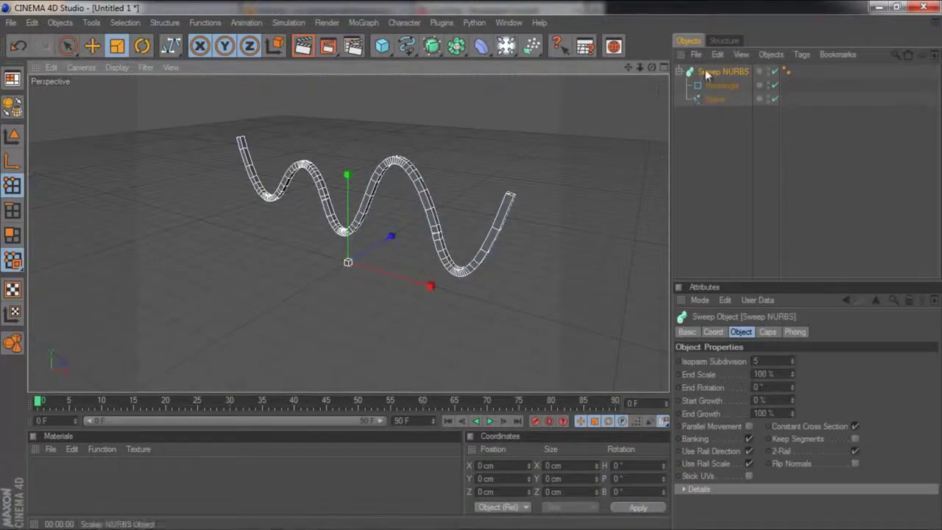
click(711, 71)
key(Delete)
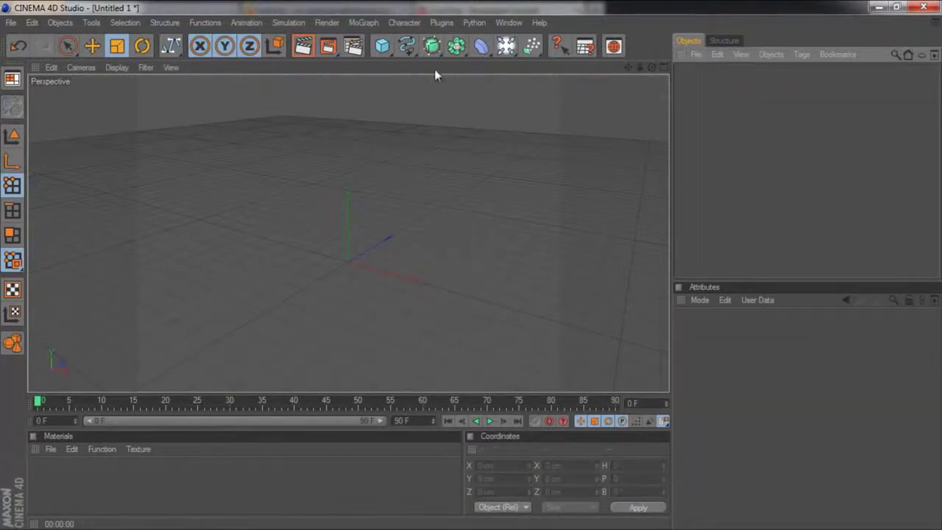
Step: Add a Bezier NURBS plane and scale it up to about 709 cm across
mouse_move(432, 46)
mouse_down()
mouse_move(574, 116)
mouse_move(593, 114)
mouse_up()
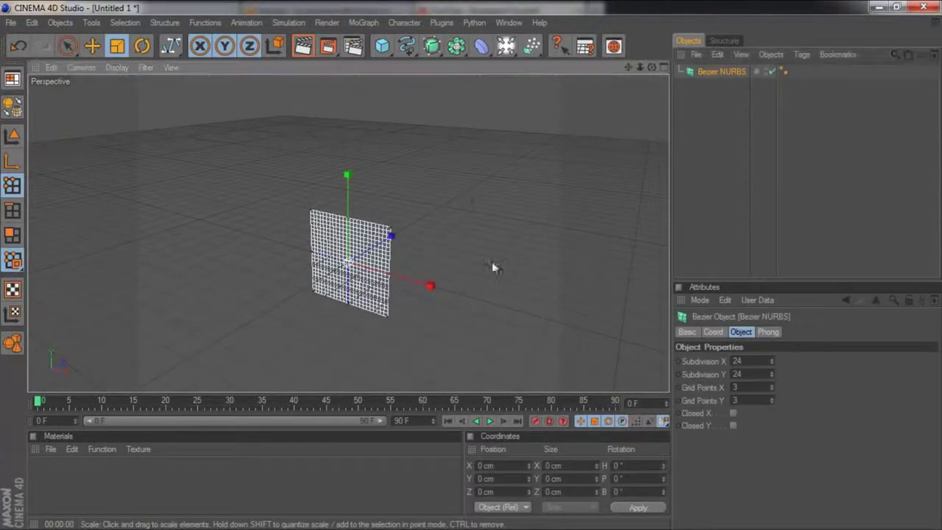
click(12, 137)
drag(534, 258, 471, 273)
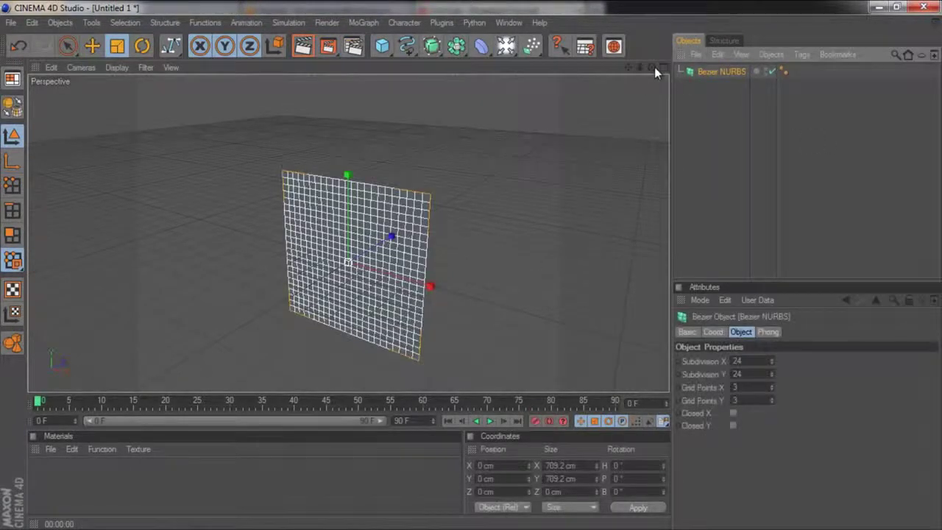
mouse_move(654, 67)
mouse_down()
mouse_move(462, 263)
mouse_move(479, 269)
mouse_move(437, 275)
mouse_move(459, 309)
mouse_move(459, 266)
mouse_move(479, 267)
mouse_move(471, 275)
mouse_move(467, 265)
mouse_move(574, 352)
mouse_up()
click(745, 123)
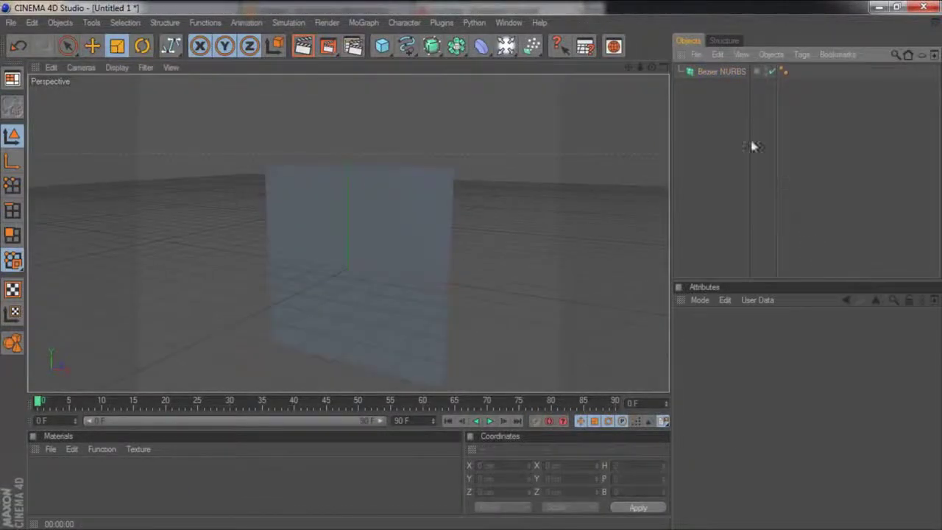
Step: Select the Bezier NURBS, switch to Live Selection and orbit to face the plane
click(725, 73)
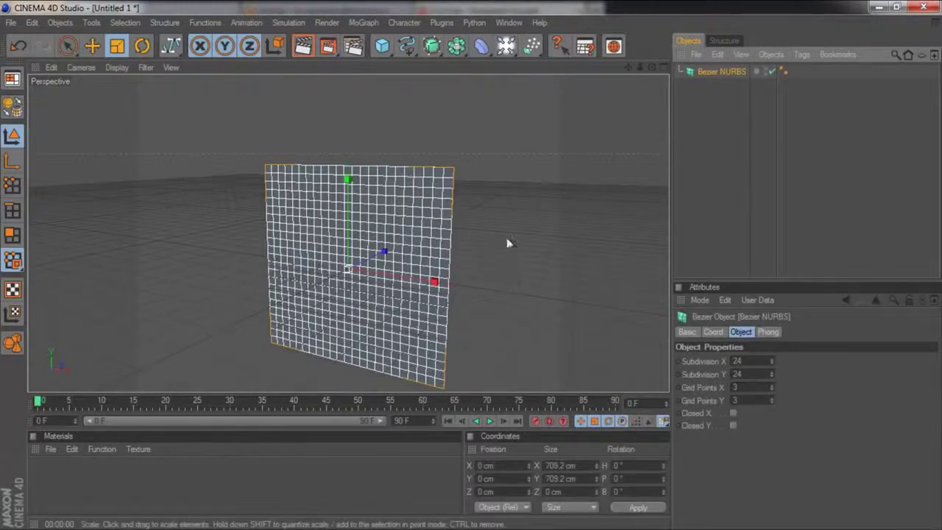
click(68, 47)
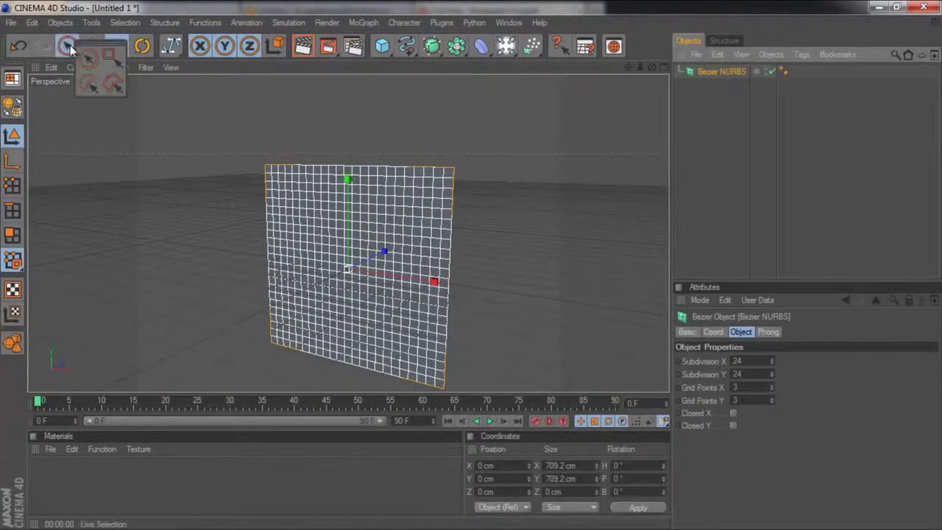
click(87, 62)
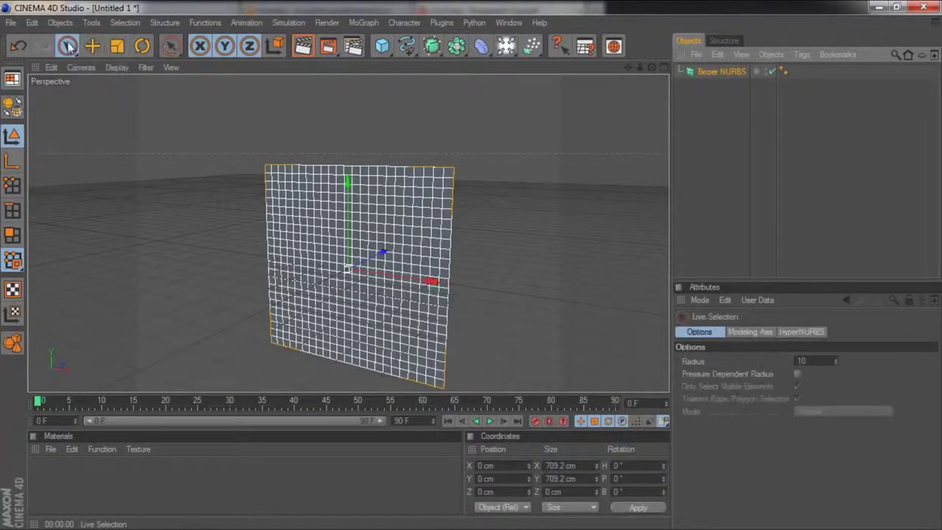
mouse_move(433, 275)
alt+mouse_down()
mouse_move(473, 235)
mouse_move(733, 312)
alt+mouse_up()
Step: Set the Bezier NURBS Grid Points X and Y to 8 and enter point editing mode
click(719, 72)
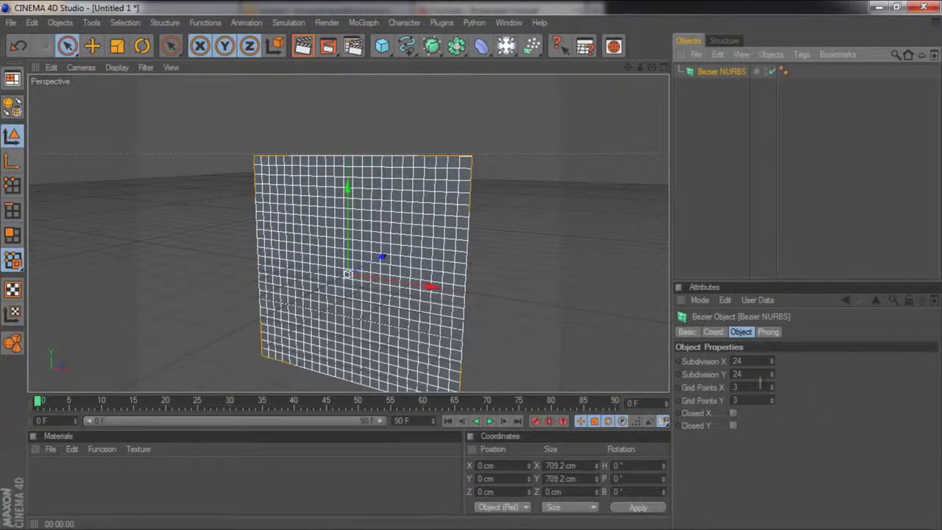
click(772, 385)
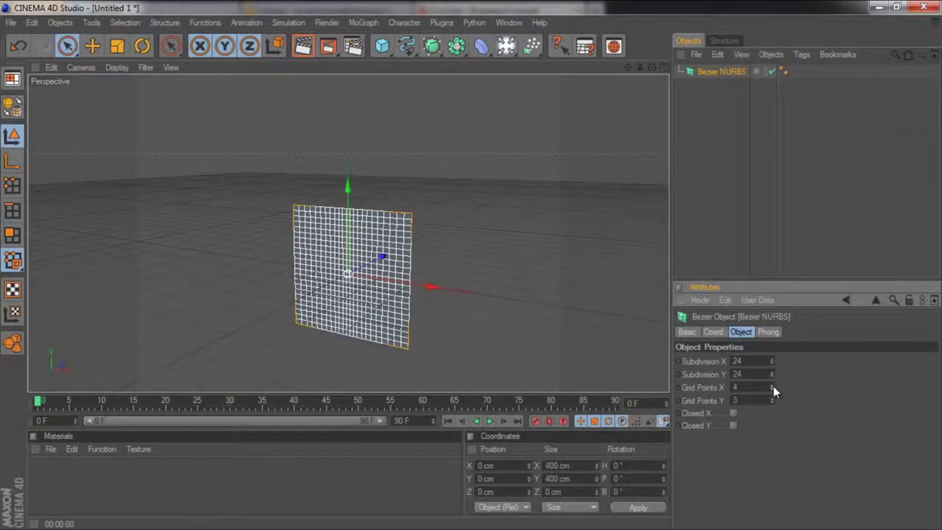
click(773, 385)
click(773, 386)
click(773, 399)
click(773, 400)
click(773, 400)
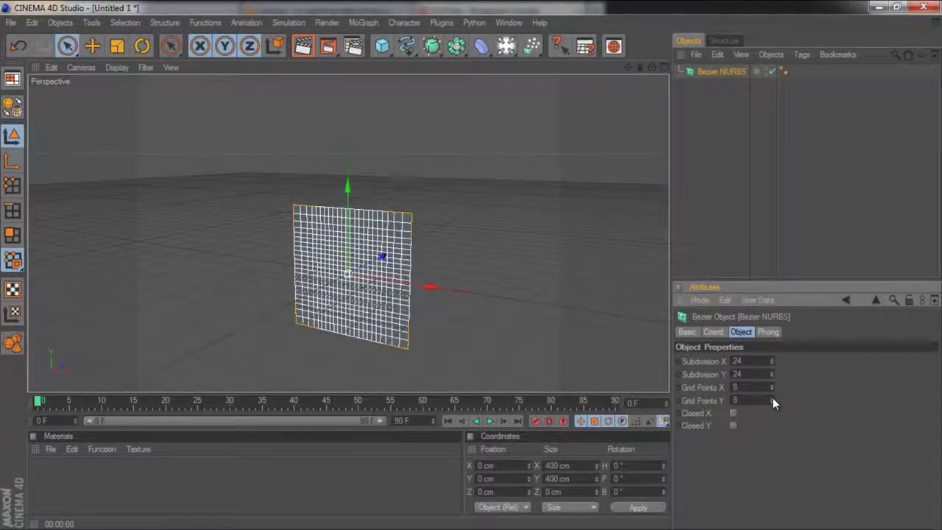
scroll(516, 239, up, 2)
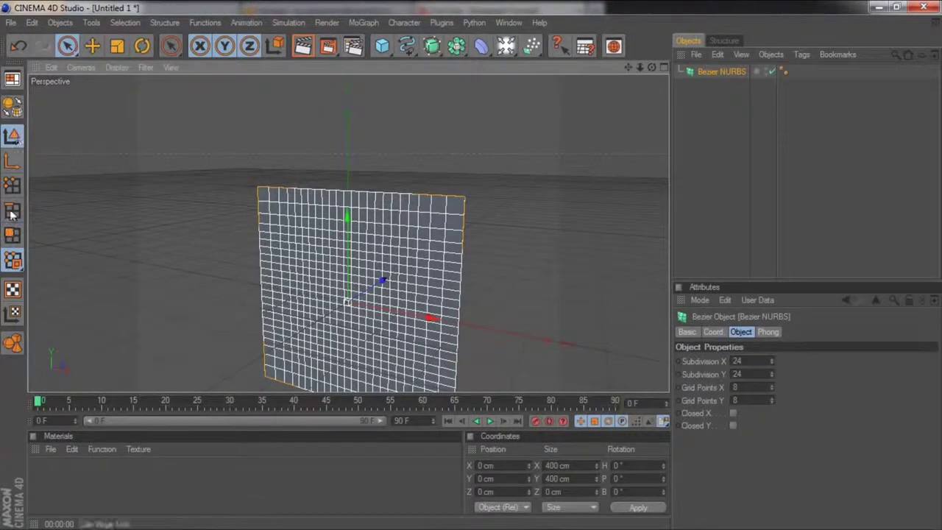
click(11, 187)
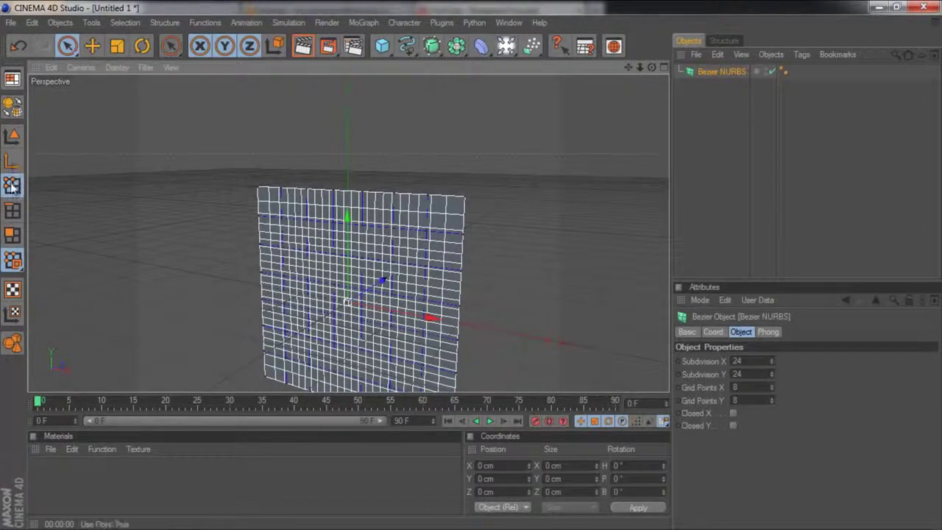
Step: Select an upper-right control point and pull it along Z to bend the surface
scroll(473, 183, up, 3)
scroll(486, 199, up, 3)
scroll(483, 197, down, 2)
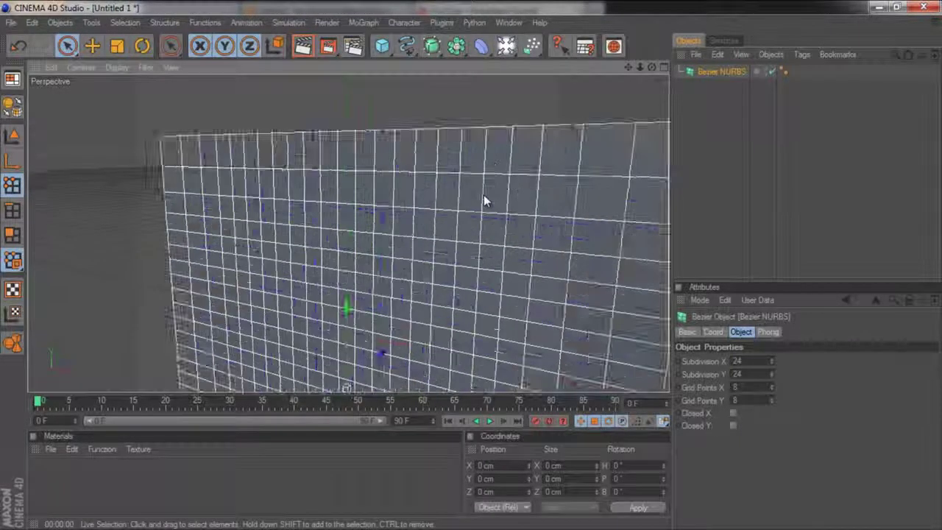
scroll(593, 273, up, 3)
scroll(541, 219, up, 3)
scroll(414, 195, down, 4)
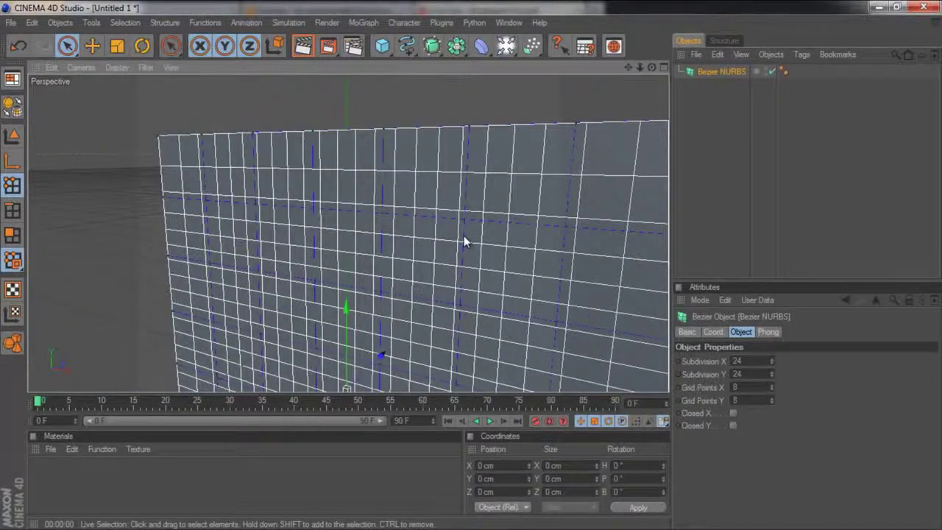
scroll(567, 230, down, 3)
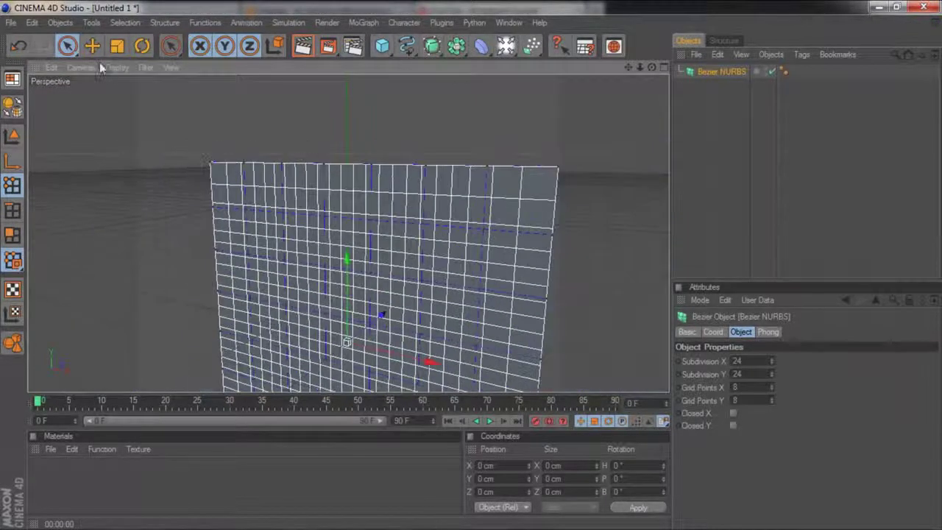
click(71, 46)
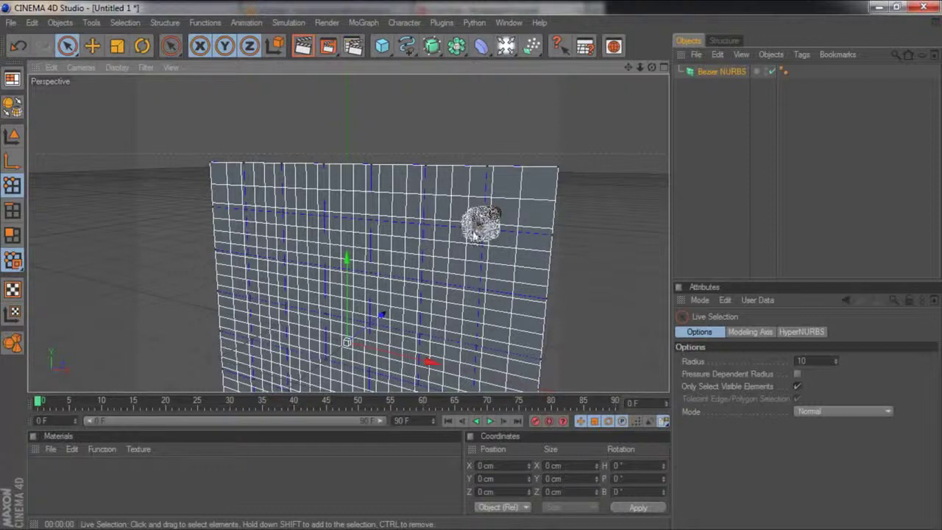
click(481, 224)
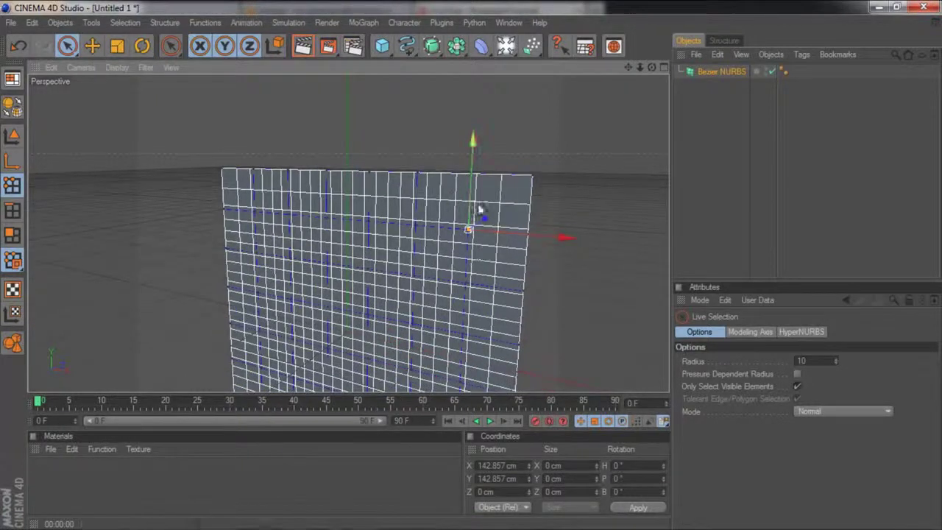
mouse_move(652, 76)
mouse_down()
mouse_move(479, 267)
mouse_move(498, 217)
mouse_move(464, 268)
mouse_move(478, 246)
mouse_up()
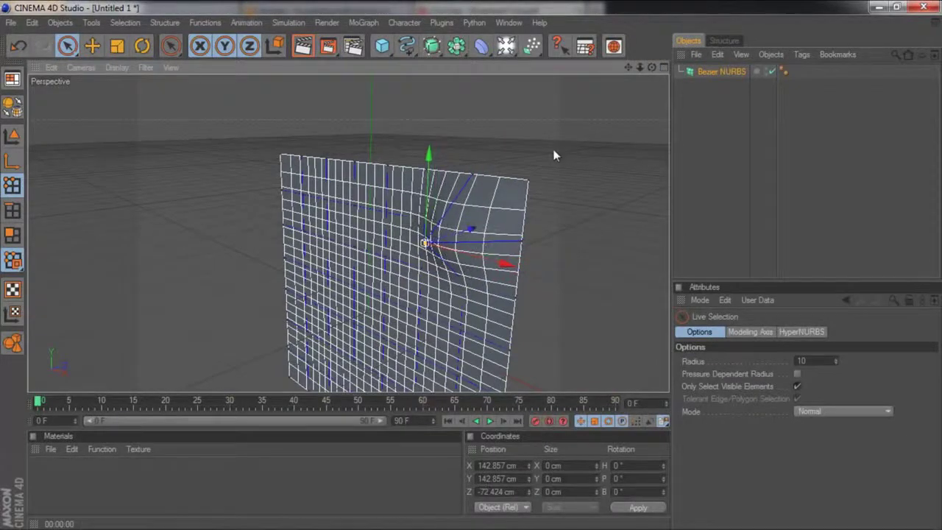
Step: View the bent surface face-on and select several control points across the upper mesh
mouse_move(651, 67)
mouse_down()
mouse_move(450, 269)
mouse_move(471, 272)
mouse_up()
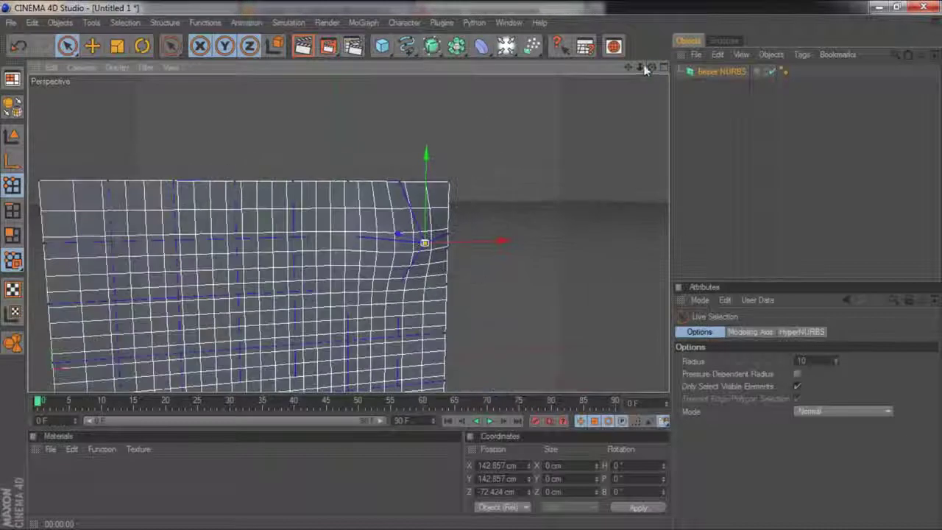
drag(639, 65, 473, 269)
scroll(473, 273, up, 3)
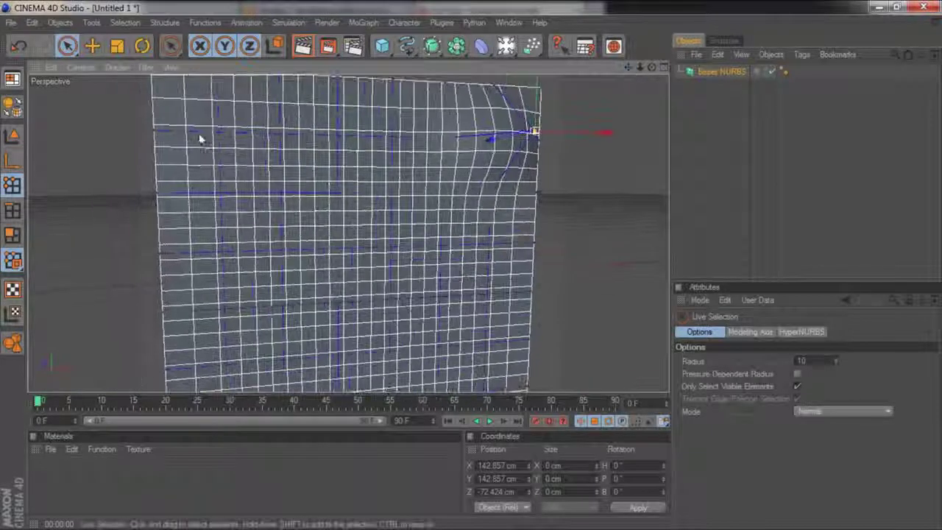
mouse_move(210, 132)
mouse_down()
mouse_move(294, 150)
mouse_move(265, 163)
mouse_up()
drag(652, 67, 471, 272)
Step: Set the Bezier NURBS object's Subdivision X and Subdivision Y to 40 in its Object attributes
click(724, 72)
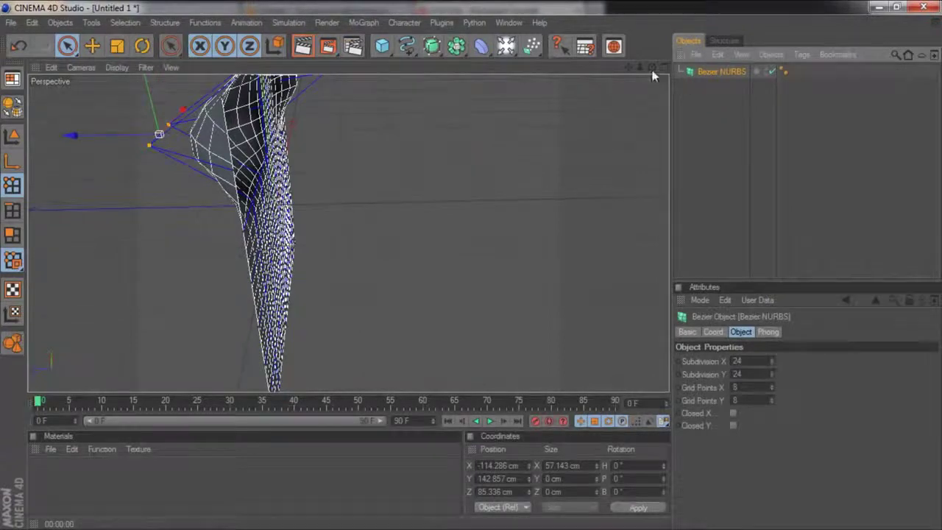
mouse_move(650, 69)
mouse_down()
mouse_move(471, 266)
mouse_move(482, 272)
mouse_up()
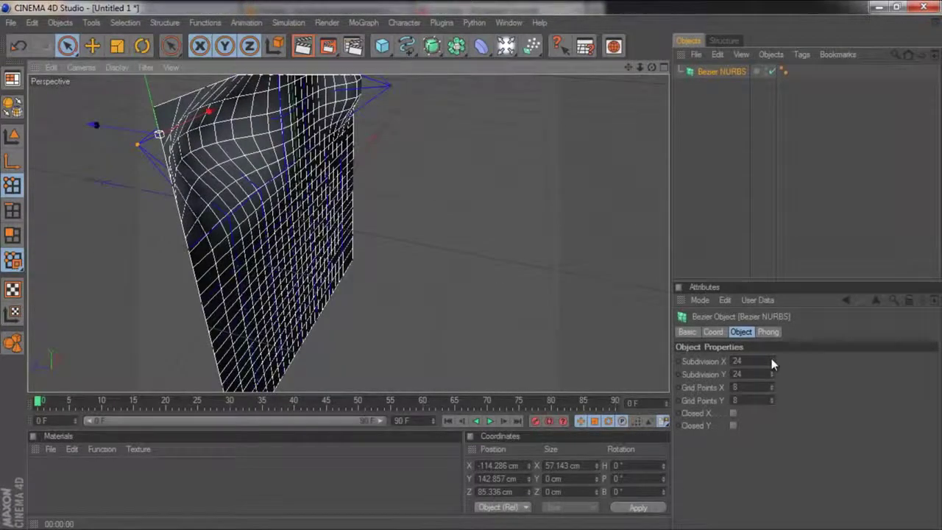
click(772, 358)
click(771, 359)
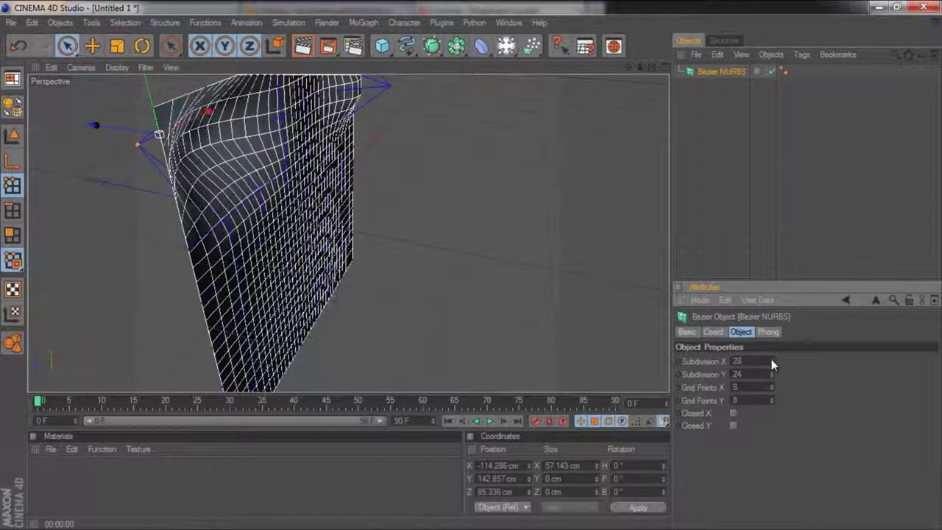
click(771, 359)
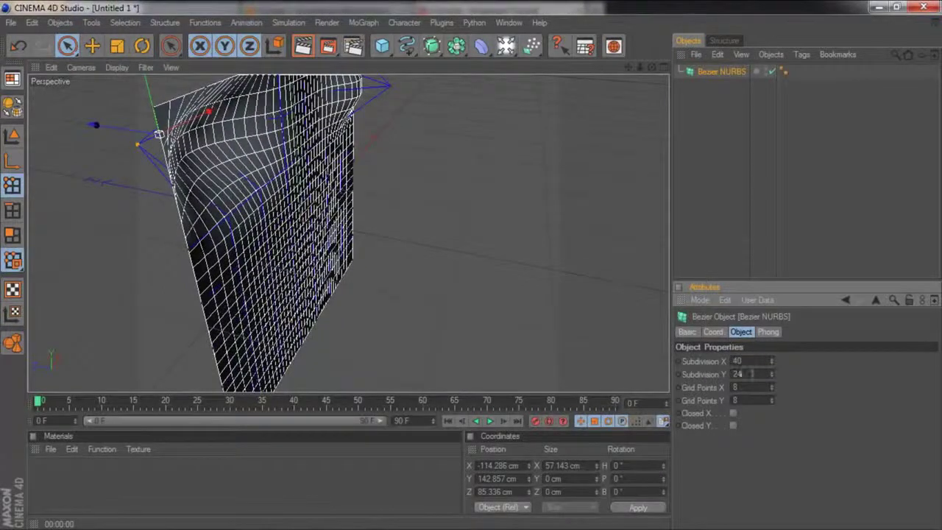
text(40)
key(Return)
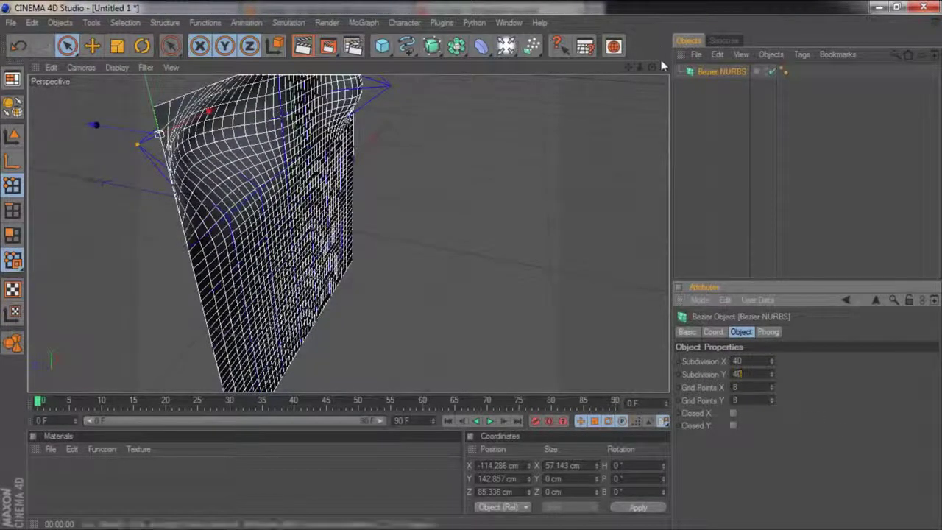
mouse_move(653, 70)
mouse_down()
mouse_move(471, 269)
mouse_move(526, 276)
mouse_move(454, 269)
mouse_move(481, 276)
mouse_move(471, 269)
mouse_up()
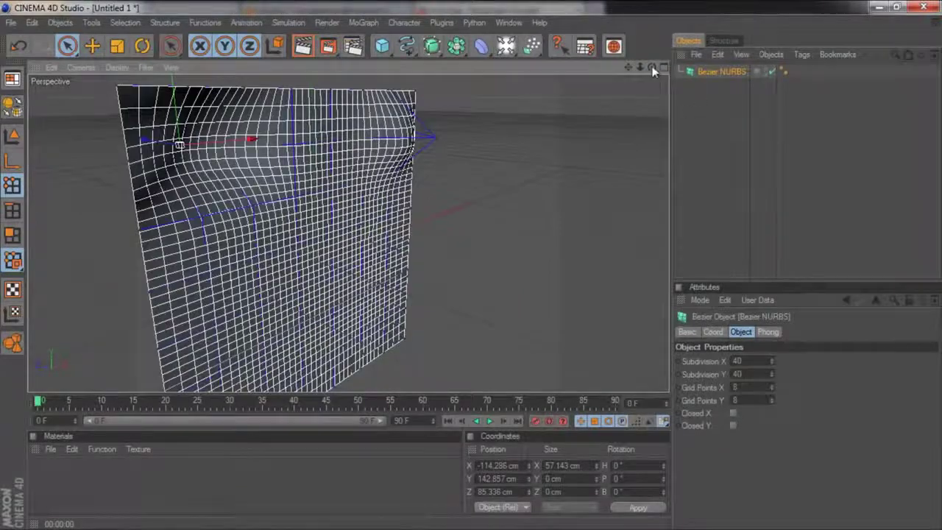
Step: Pull two upper-middle control points outward to bulge the mesh into a relief
mouse_move(654, 69)
mouse_down()
mouse_move(482, 273)
mouse_move(340, 259)
mouse_move(490, 267)
mouse_move(475, 272)
mouse_up()
click(290, 303)
click(238, 204)
shift+click(337, 200)
drag(262, 189, 472, 266)
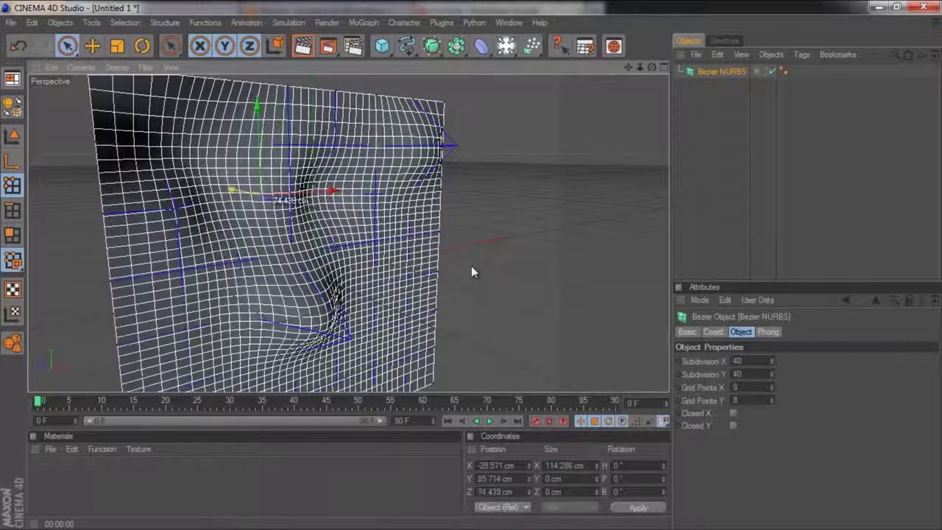
Step: Select the cluster of points near the bottom, then deselect the Bezier NURBS object
mouse_move(261, 198)
alt+right_down()
mouse_move(332, 355)
mouse_move(315, 384)
alt+right_up()
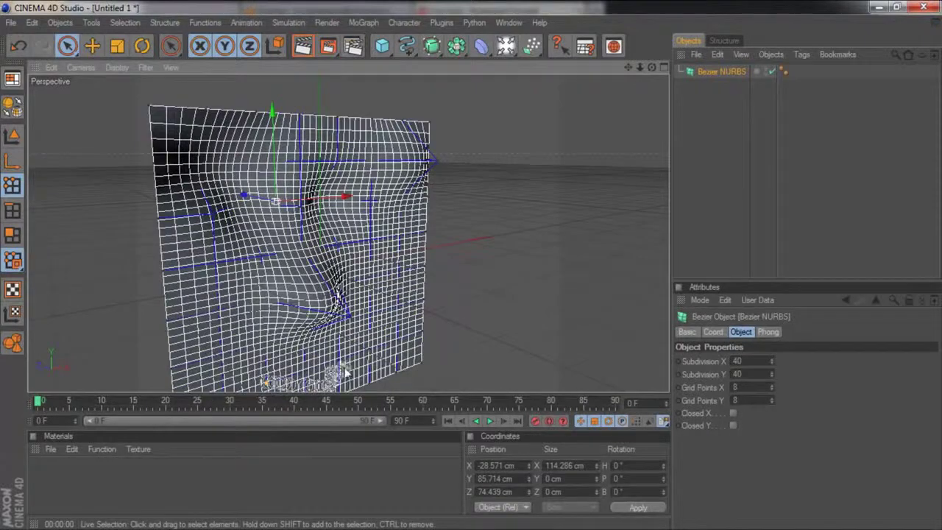
click(302, 372)
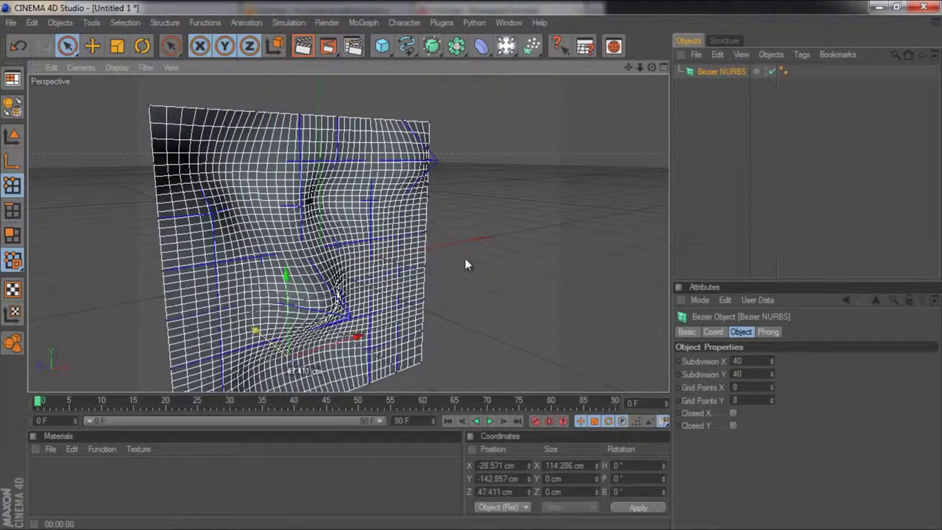
click(763, 205)
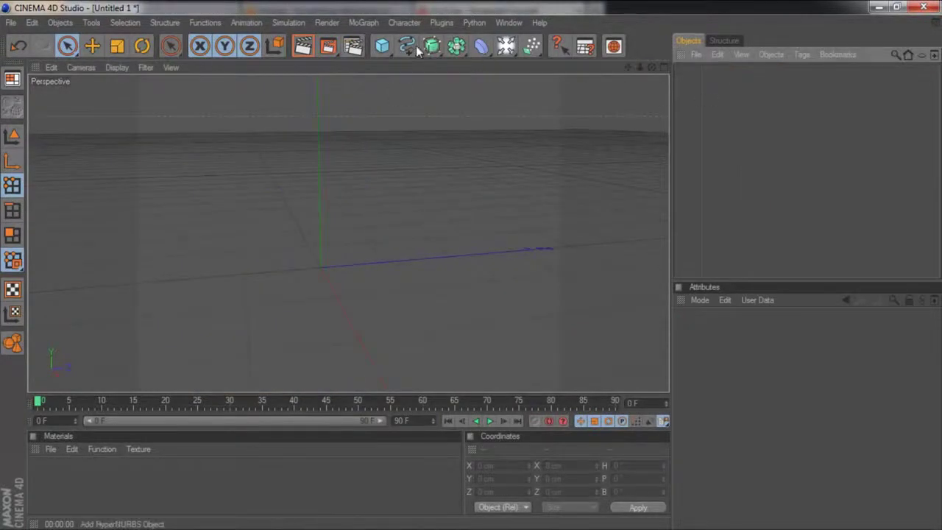
click(426, 49)
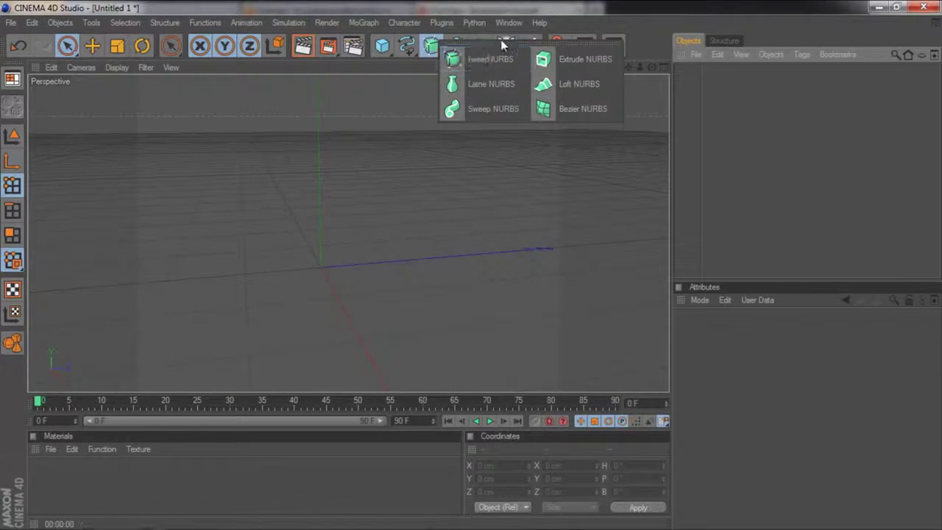
click(437, 47)
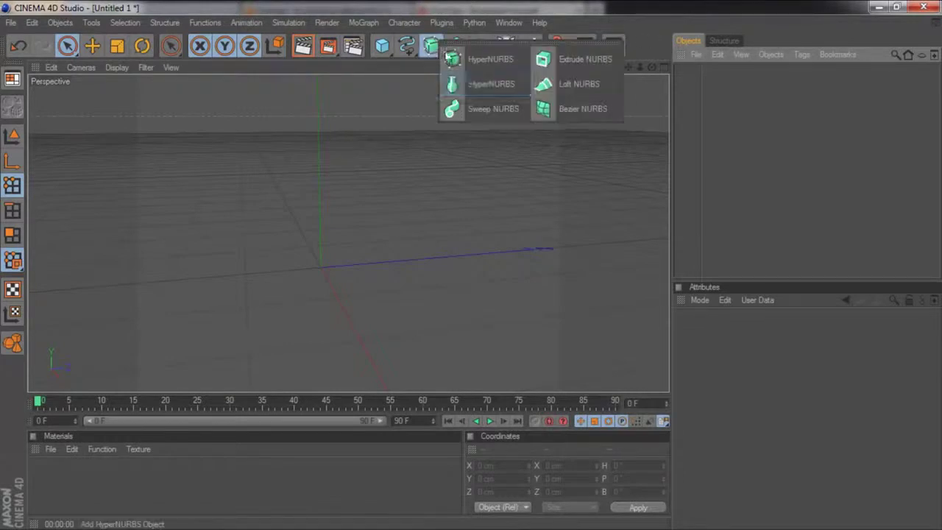
click(545, 48)
click(577, 29)
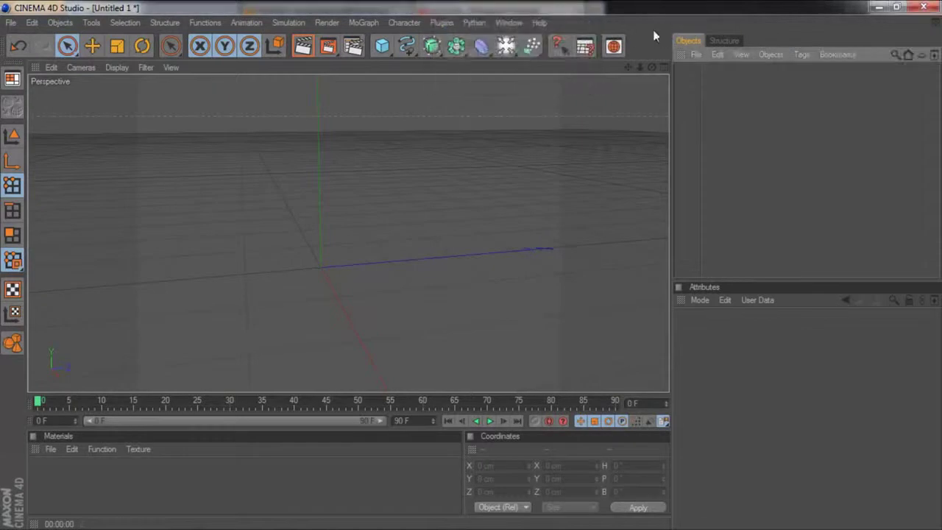
click(454, 47)
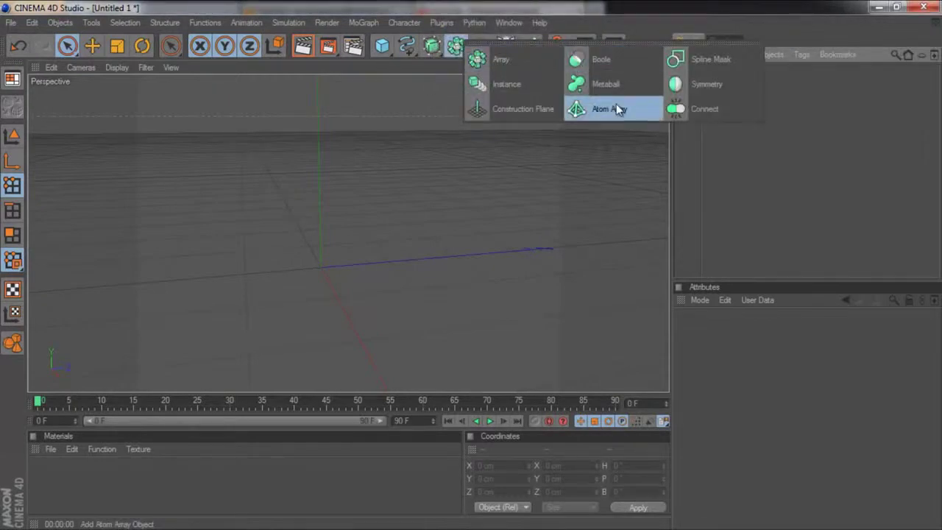
click(481, 46)
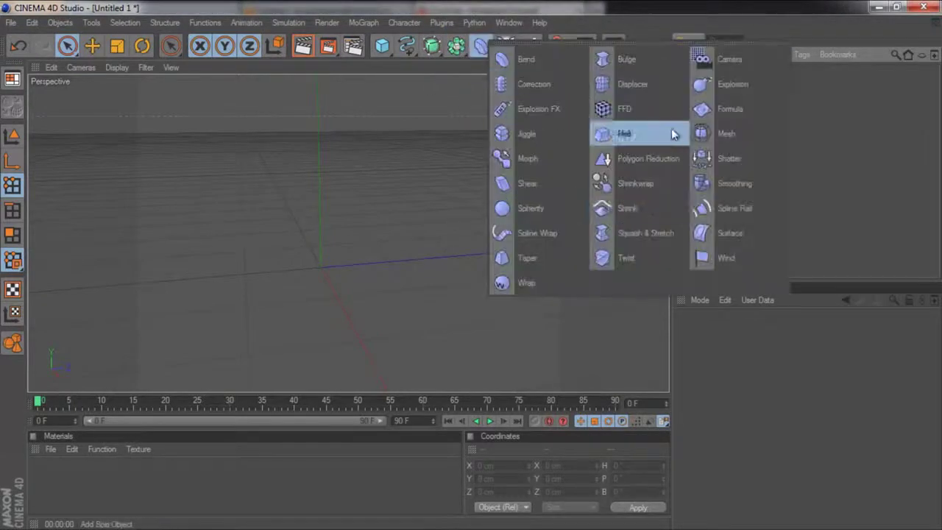